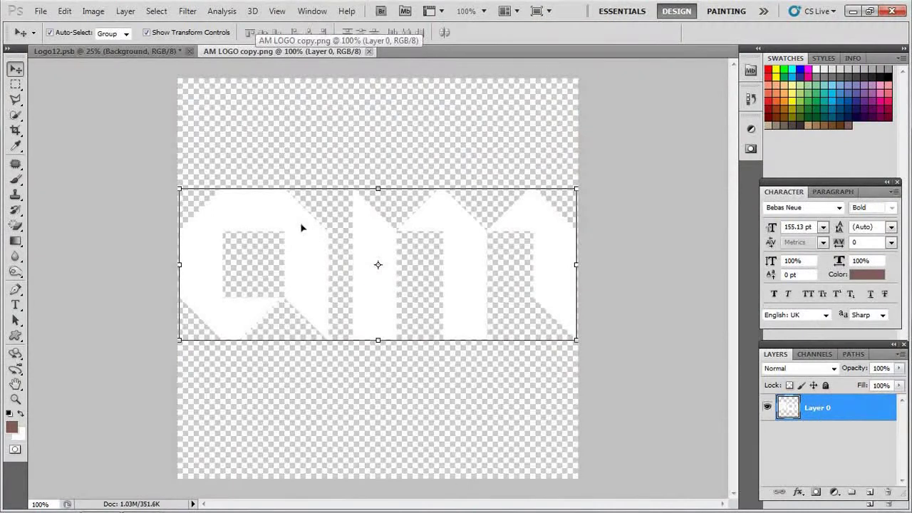
# Step: Drag the white AM logo into the Logo12.psb paper-card mockup as Layer 1
pyautogui.moveTo(304, 231)
pyautogui.mouseDown()
pyautogui.moveTo(147, 52)
pyautogui.moveTo(378, 245)
pyautogui.mouseUp()
pyautogui.hotkey('ctrl', 't')
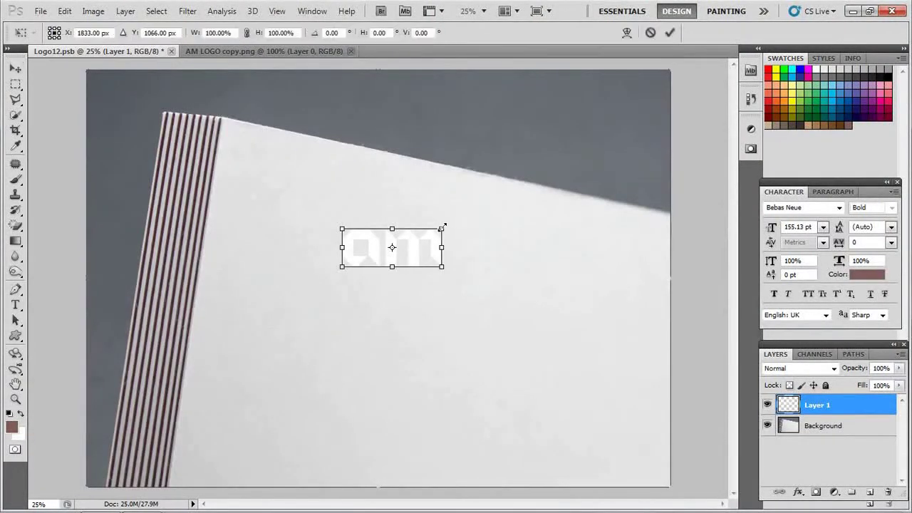
# Step: Enlarge the AM logo and add the name text 'ALISHAN MEERZA' beneath it
pyautogui.moveTo(441, 229); pyautogui.dragTo(496, 197)
pyautogui.press('Return')
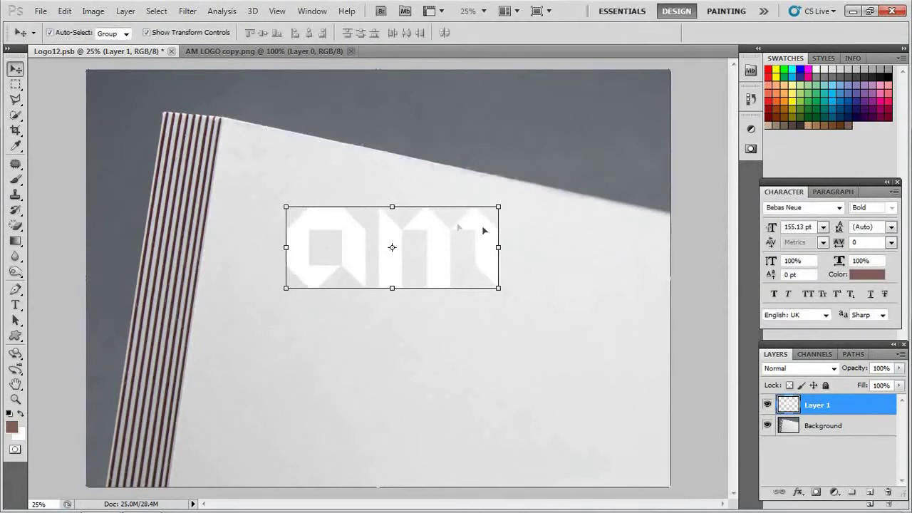
pyautogui.click(15, 305)
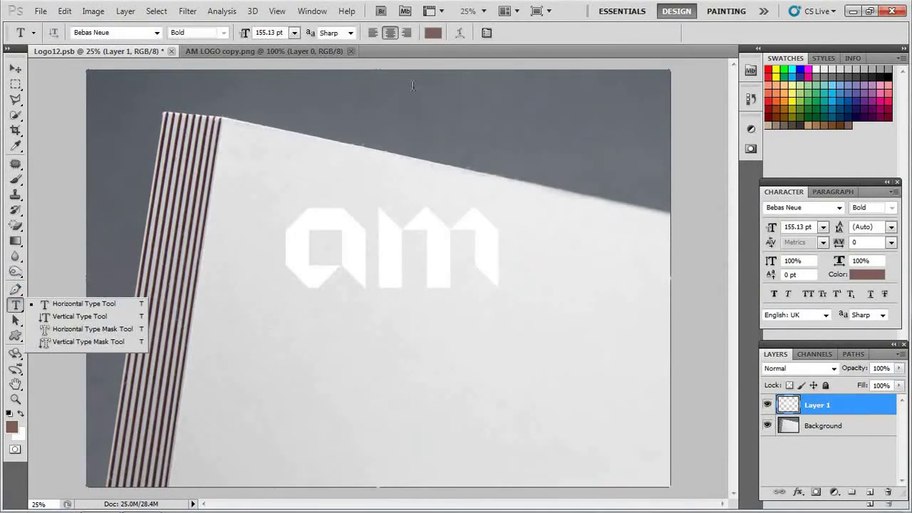
pyautogui.click(295, 327)
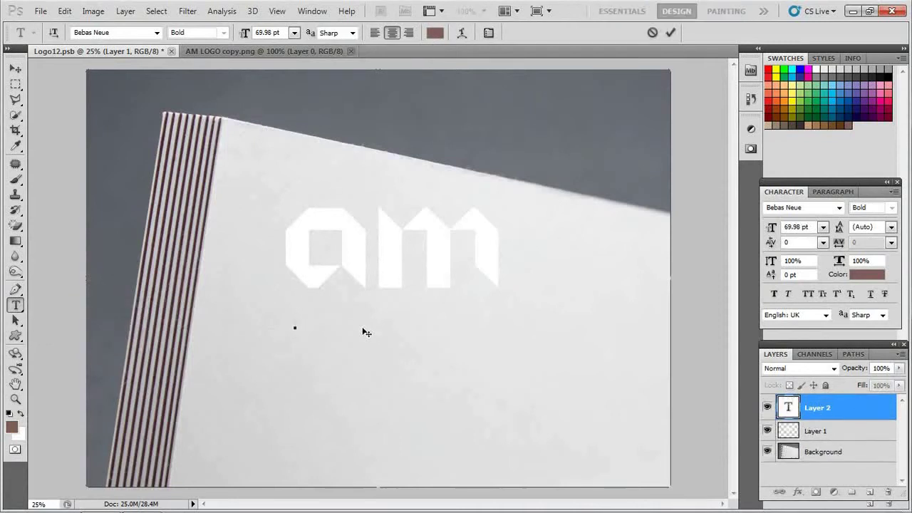
pyautogui.write('AUS')
pyautogui.write(' MEERZA')
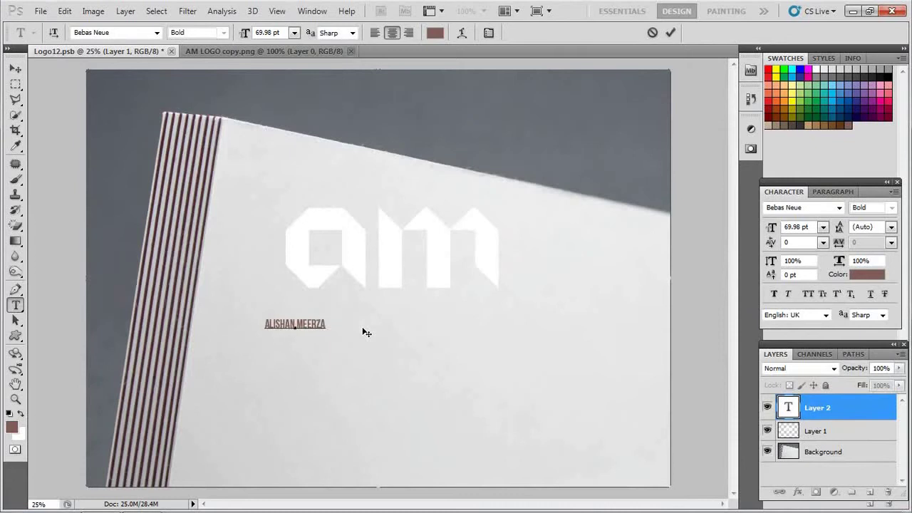
pyautogui.click(671, 32)
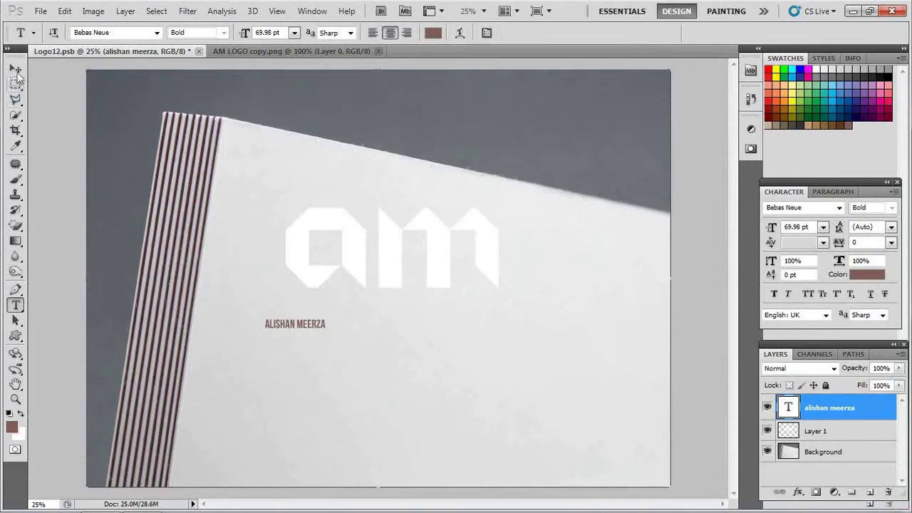
pyautogui.click(15, 68)
# Step: Scale the name to the logo's width and merge logo and name into one layer
pyautogui.moveTo(330, 314)
pyautogui.mouseDown()
pyautogui.moveTo(499, 289)
pyautogui.moveTo(468, 316)
pyautogui.mouseUp()
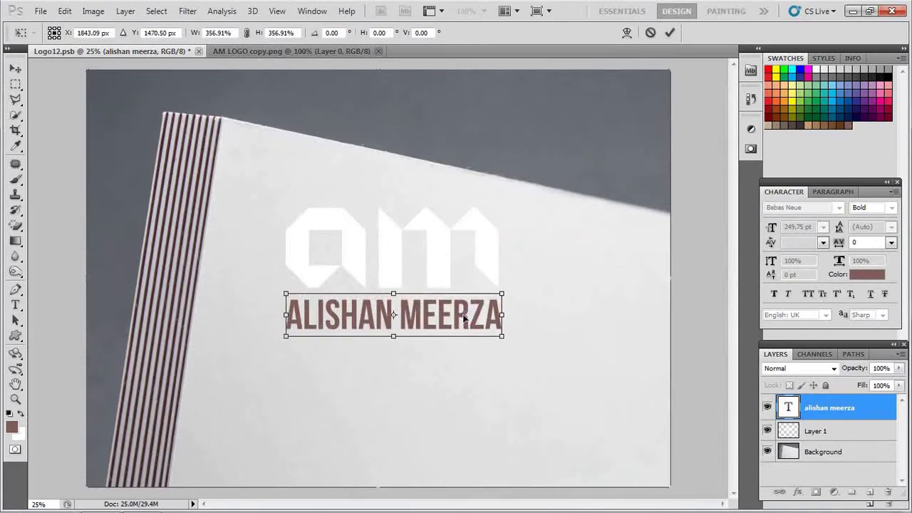
pyautogui.press('Return')
pyautogui.keyDown('shift'); pyautogui.click(443, 250); pyautogui.keyUp('shift')
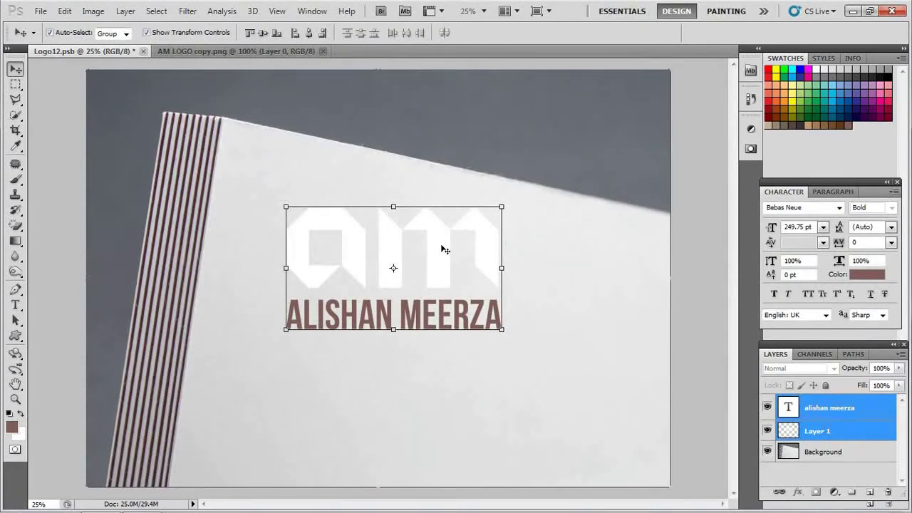
pyautogui.hotkey('ctrl', 'e')
pyautogui.click(870, 493)
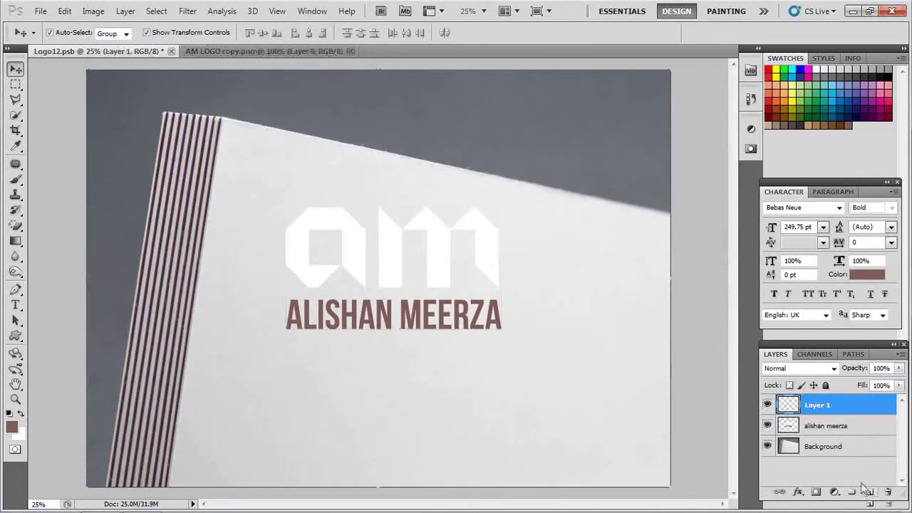
# Step: Apply a brown #7f5c58 Color Overlay, sampled from the card's striped edge, to the merged logo
pyautogui.hotkey('ctrl', 'z')
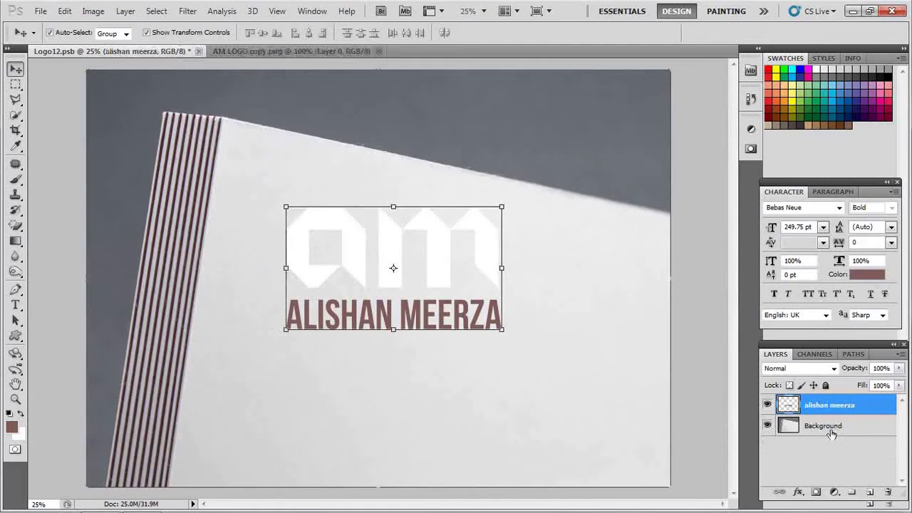
pyautogui.click(798, 492)
pyautogui.click(828, 440)
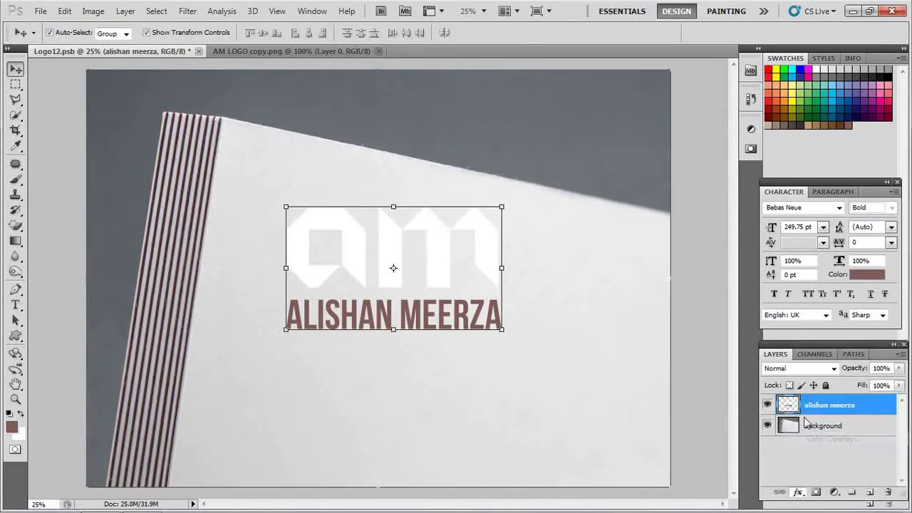
pyautogui.click(758, 201)
pyautogui.moveTo(139, 356); pyautogui.dragTo(134, 367)
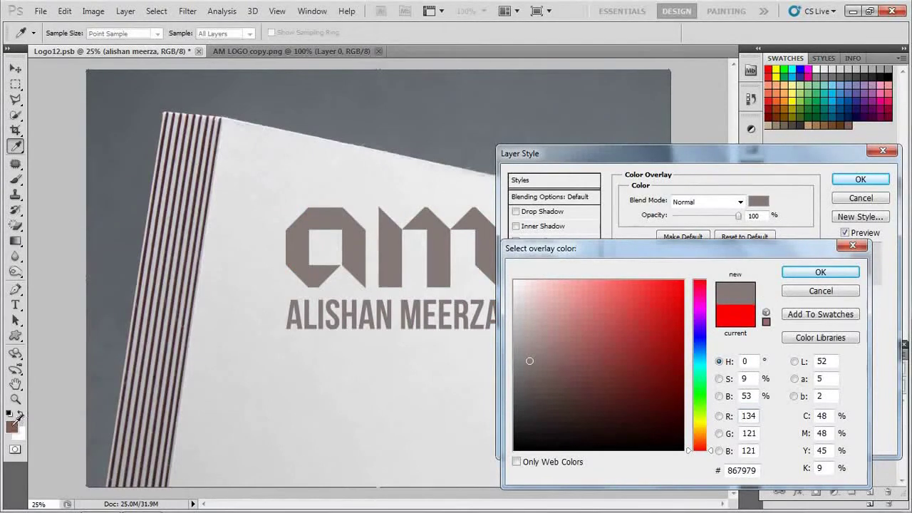
pyautogui.click(136, 367)
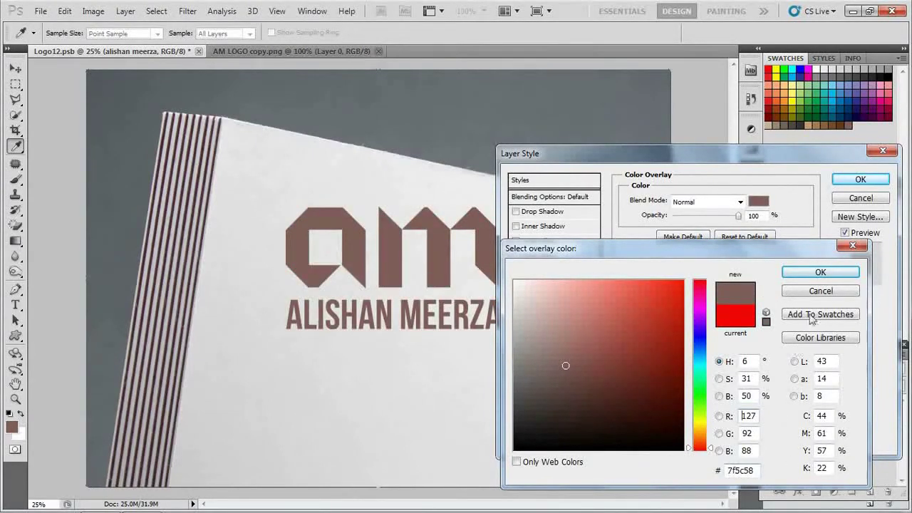
pyautogui.click(820, 271)
pyautogui.click(861, 178)
pyautogui.click(870, 492)
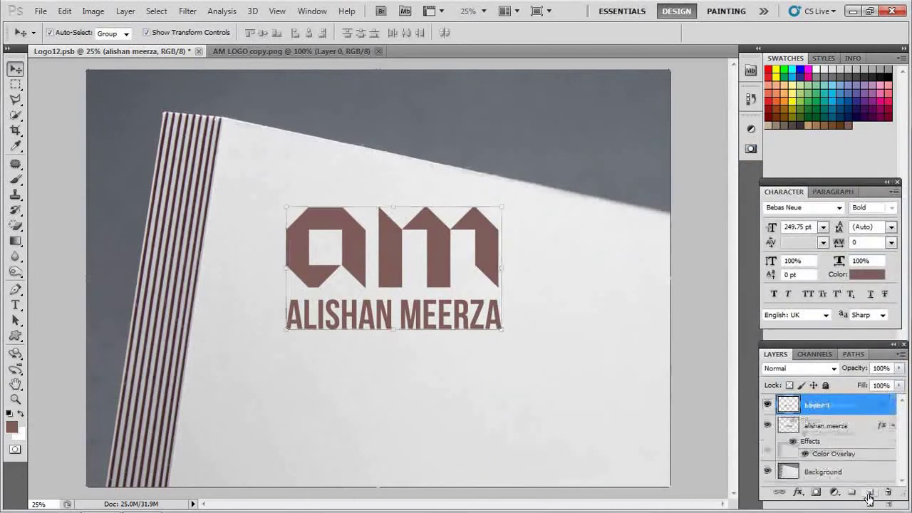
pyautogui.keyDown('shift'); pyautogui.click(807, 426); pyautogui.keyUp('shift')
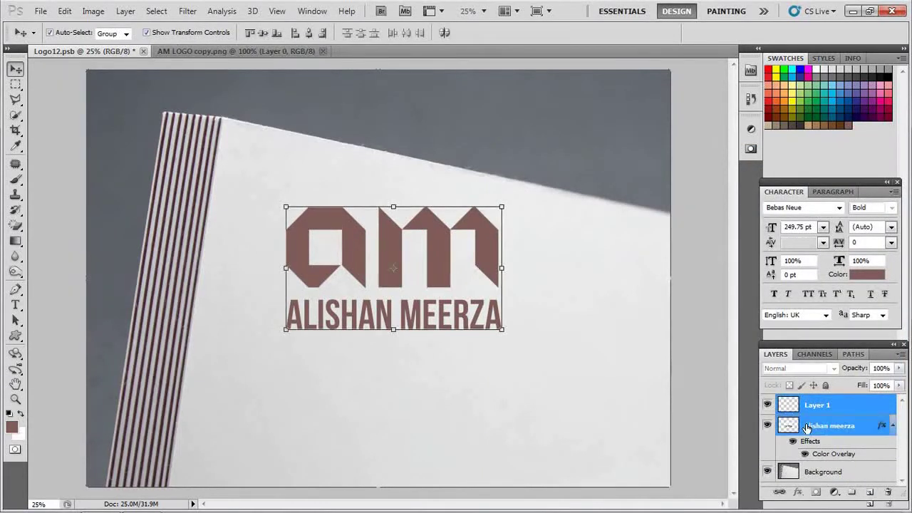
# Step: Rotate the logo about 12° to match the card's slant, position it, and duplicate the layer
pyautogui.hotkey('ctrl', 'e')
pyautogui.moveTo(511, 203)
pyautogui.mouseDown()
pyautogui.moveTo(528, 212)
pyautogui.moveTo(550, 206)
pyautogui.mouseUp()
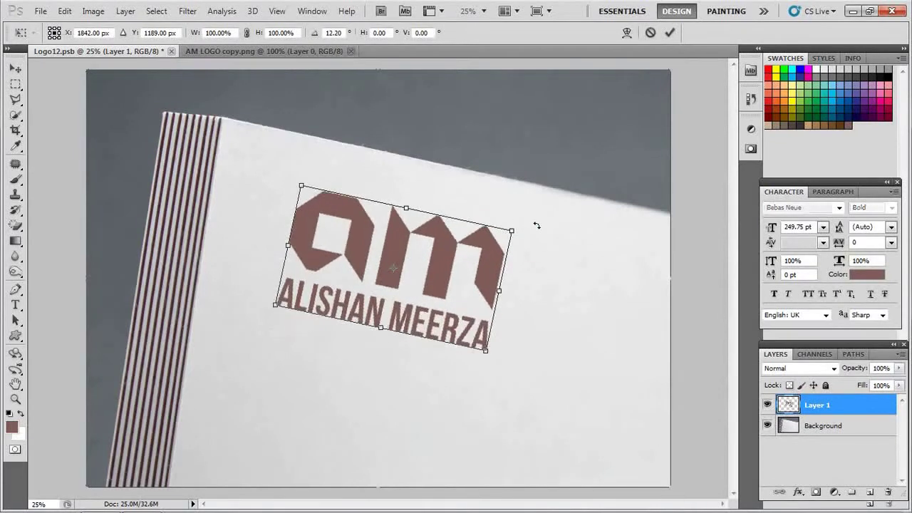
pyautogui.moveTo(486, 250); pyautogui.dragTo(487, 198)
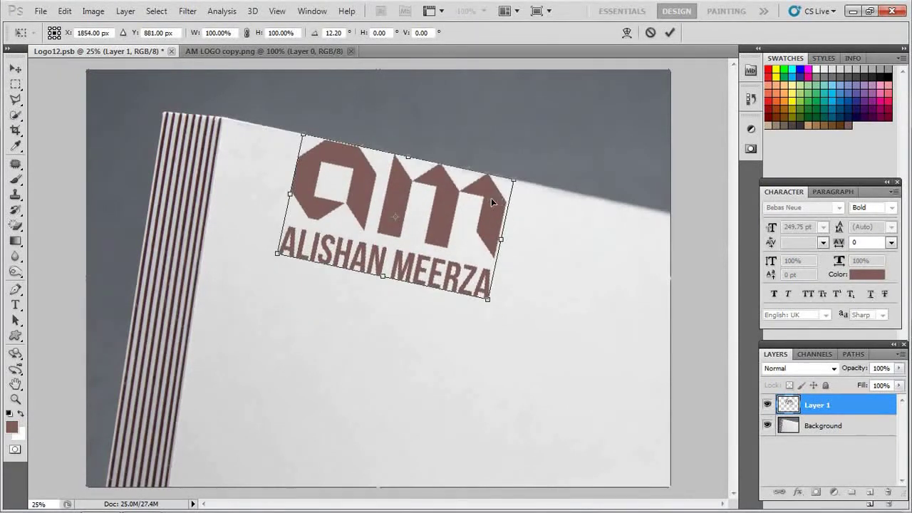
pyautogui.press('Return')
pyautogui.moveTo(484, 211); pyautogui.dragTo(503, 255)
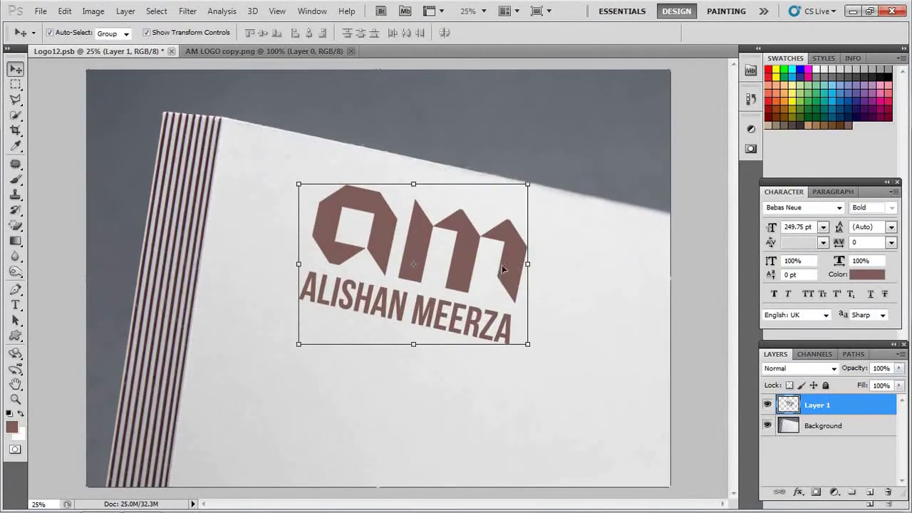
pyautogui.moveTo(502, 269); pyautogui.dragTo(512, 275)
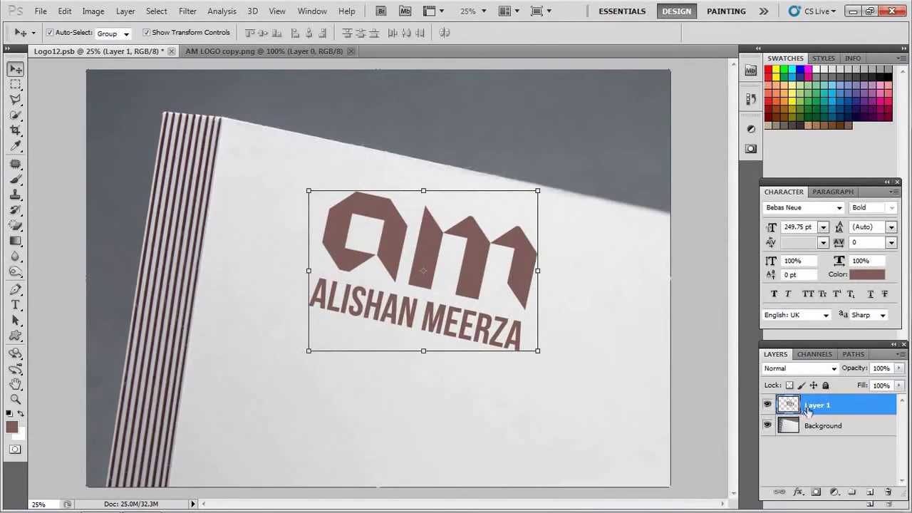
pyautogui.moveTo(808, 411); pyautogui.dragTo(870, 493)
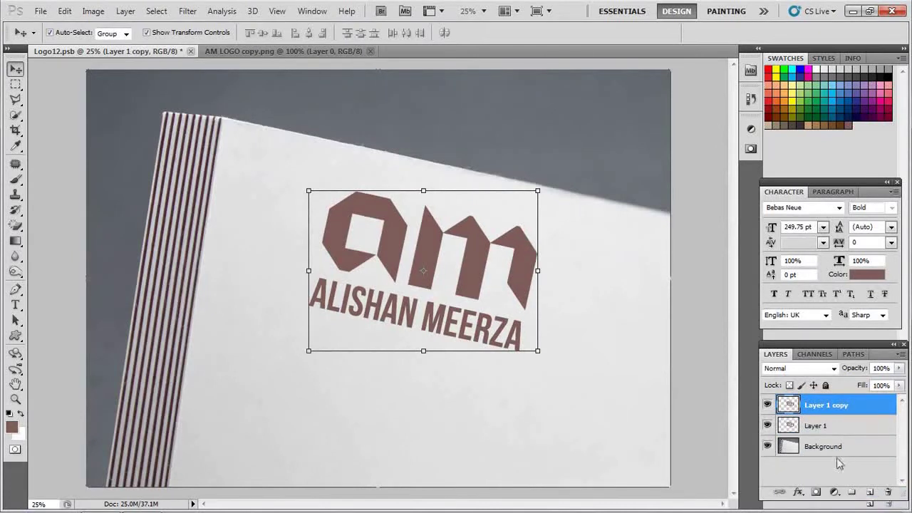
# Step: Set Layer 1 copy's blend mode to Linear Burn with 50% fill
pyautogui.click(810, 370)
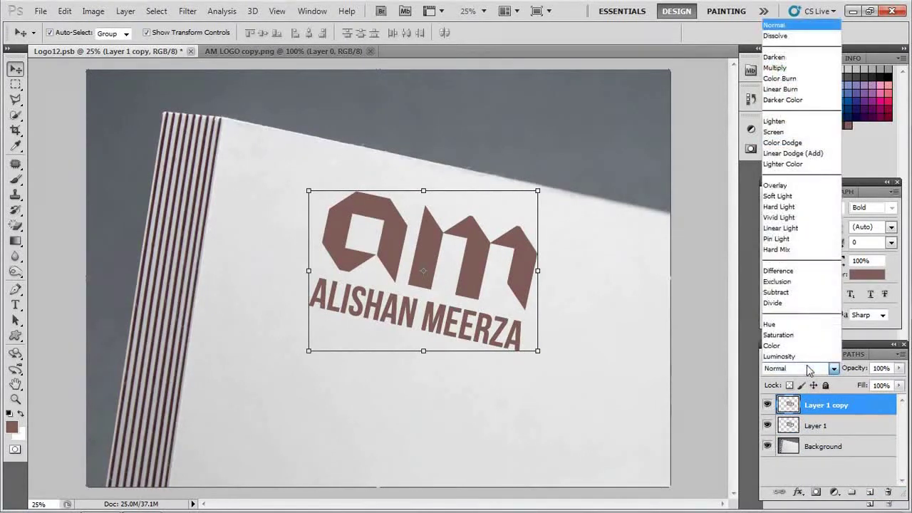
pyautogui.click(803, 89)
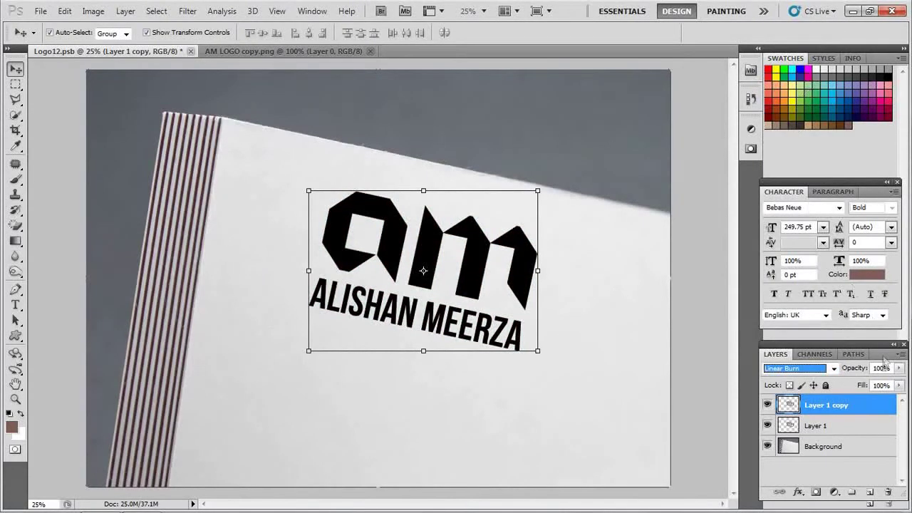
pyautogui.click(900, 385)
pyautogui.write('50')
# Step: Set Layer 1's blend mode to Color Burn and hide Layer 1 copy
pyautogui.click(840, 426)
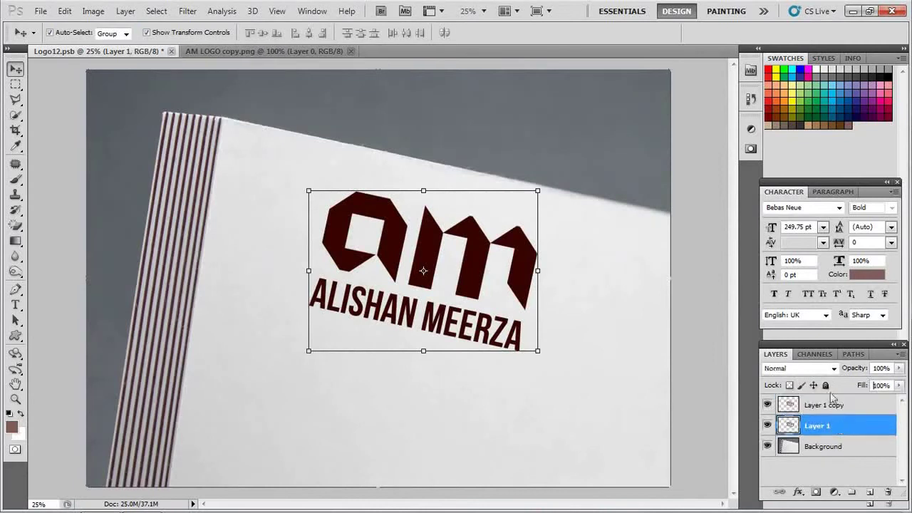
pyautogui.click(800, 369)
pyautogui.click(800, 81)
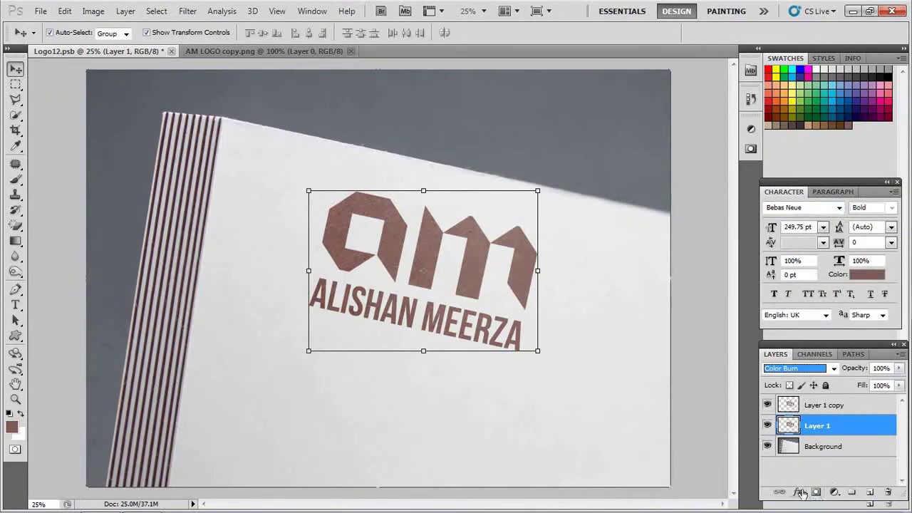
pyautogui.click(768, 405)
# Step: Add a white drop shadow in Pin Light blend mode to Layer 1
pyautogui.click(798, 491)
pyautogui.click(811, 348)
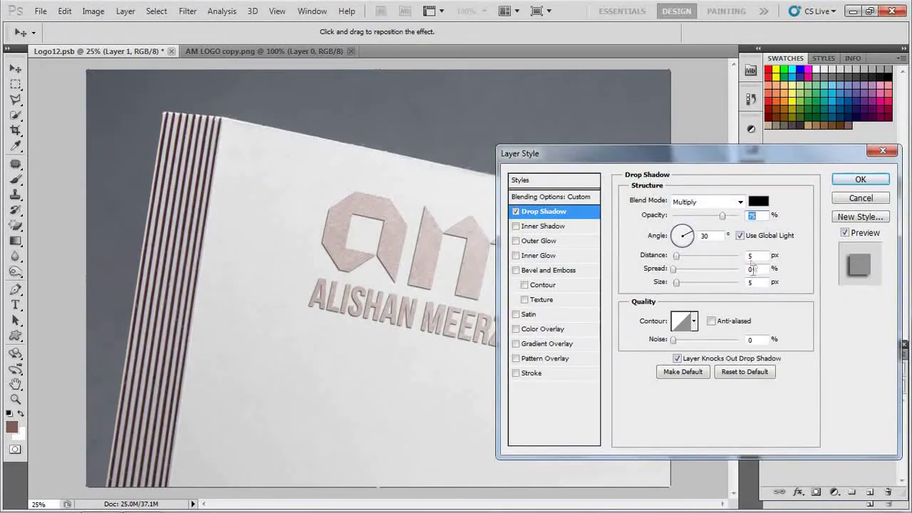
pyautogui.moveTo(705, 164); pyautogui.dragTo(737, 194)
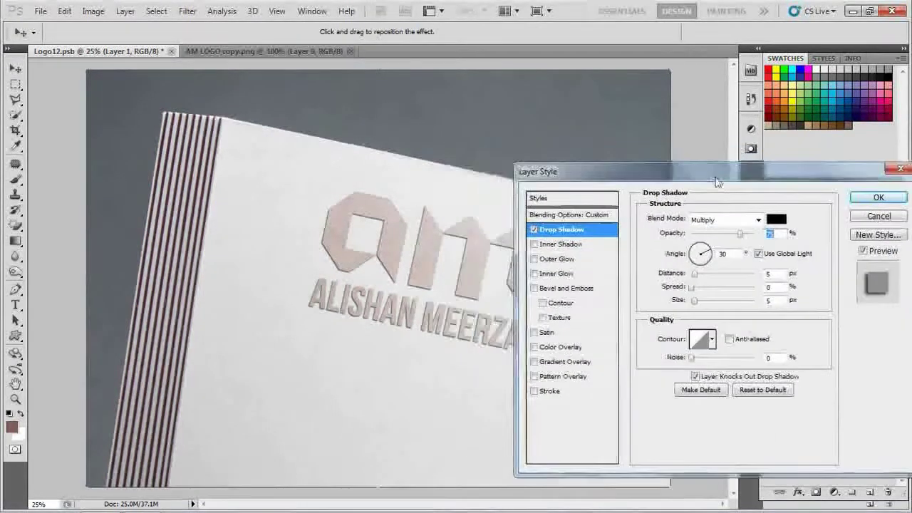
pyautogui.click(752, 236)
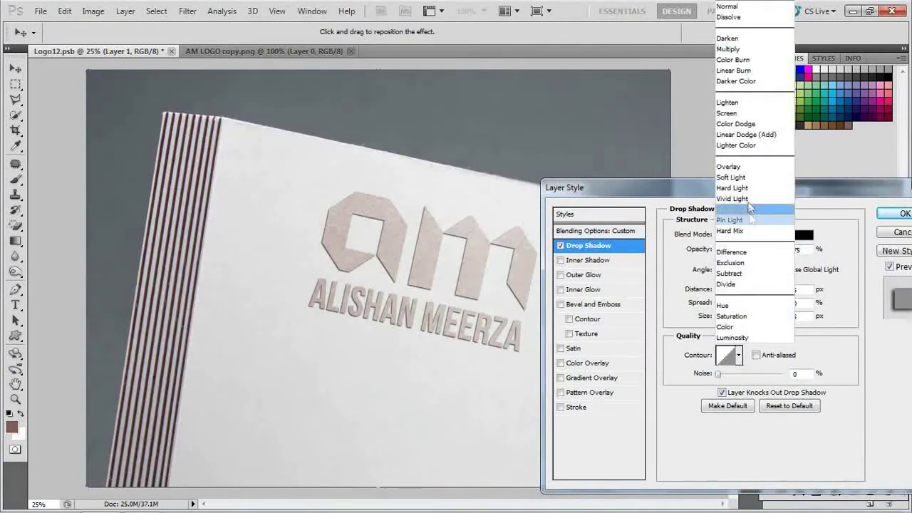
pyautogui.click(748, 219)
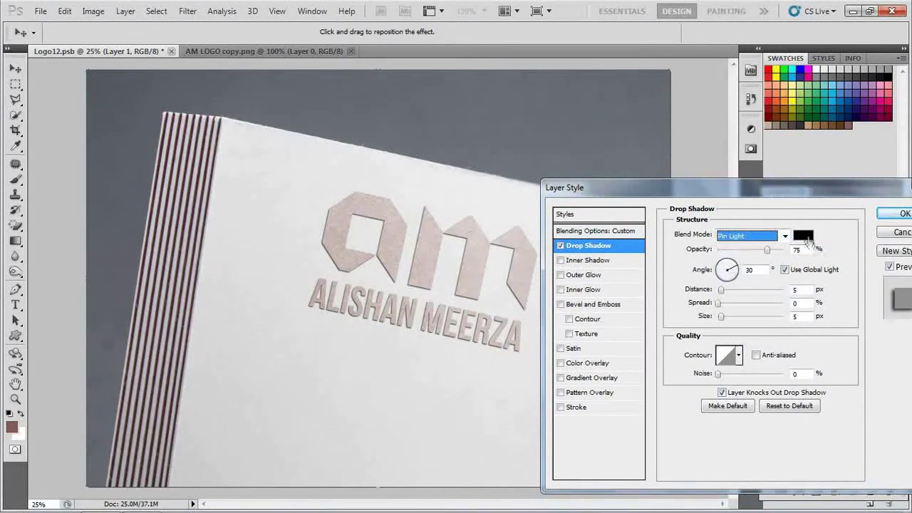
pyautogui.click(804, 235)
pyautogui.click(561, 336)
pyautogui.click(513, 280)
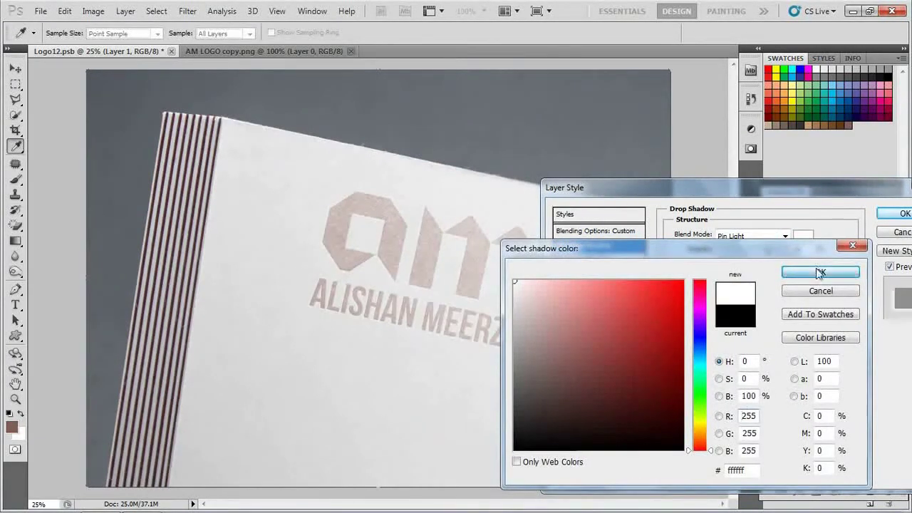
pyautogui.click(818, 271)
# Step: Set the drop shadow to 40% opacity, local 120° angle, distance 10, spread 25, size 20
pyautogui.write('40')
pyautogui.click(785, 271)
pyautogui.click(726, 265)
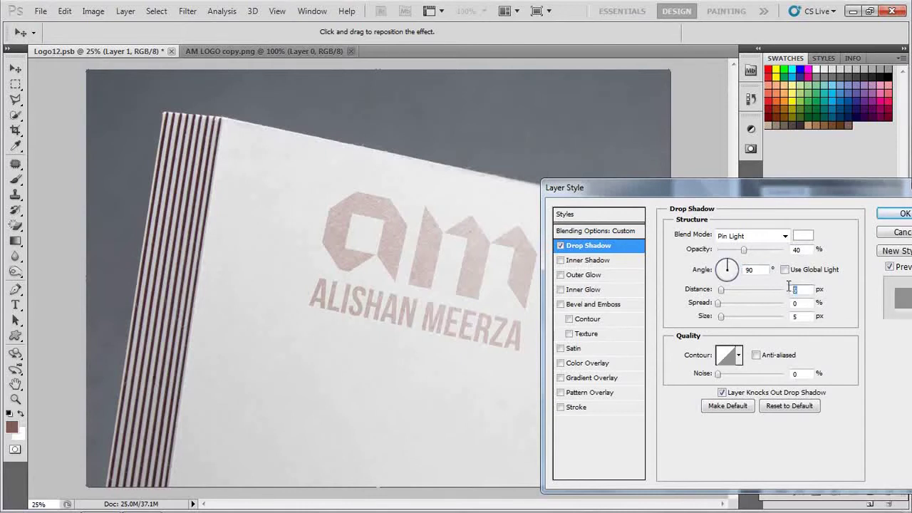
pyautogui.write('10')
pyautogui.doubleClick(799, 303)
pyautogui.write('25')
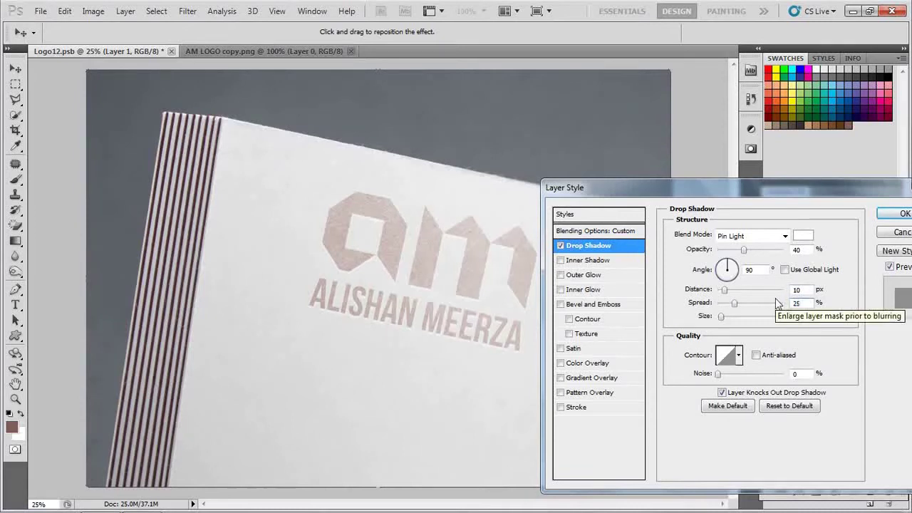
pyautogui.doubleClick(806, 317)
pyautogui.write('20')
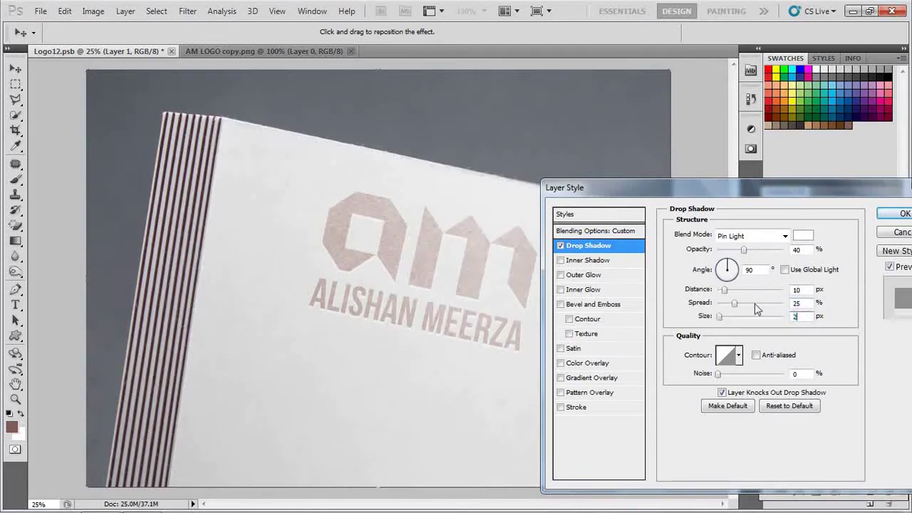
pyautogui.doubleClick(797, 374)
pyautogui.click(595, 261)
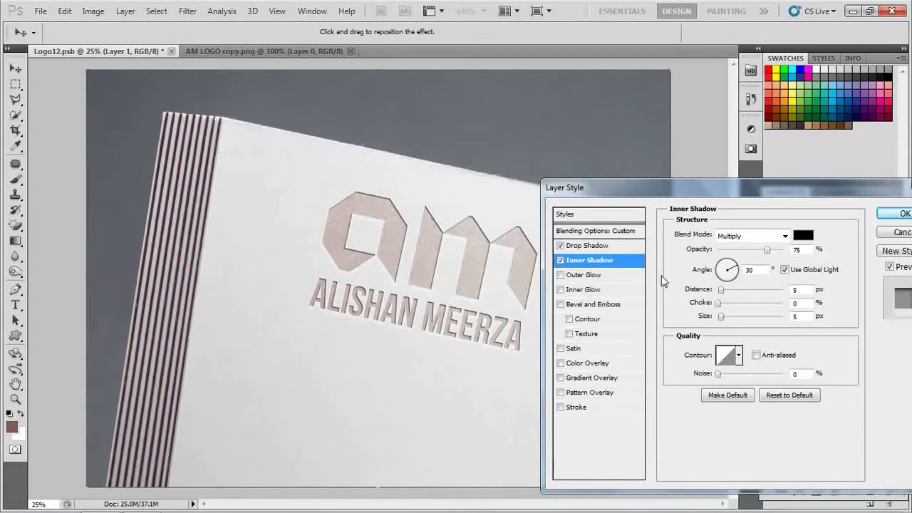
# Step: Give the inner shadow a black Color Burn blend at 25% opacity
pyautogui.click(720, 240)
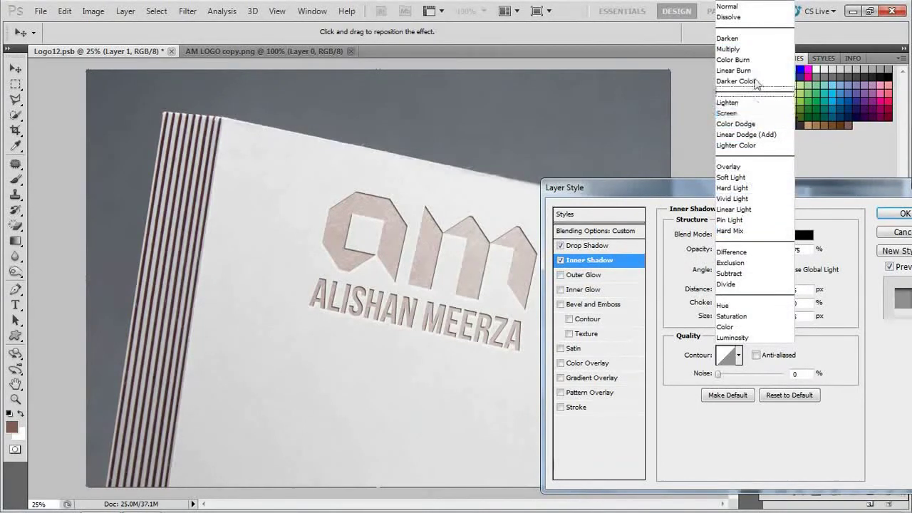
pyautogui.click(757, 58)
pyautogui.click(803, 235)
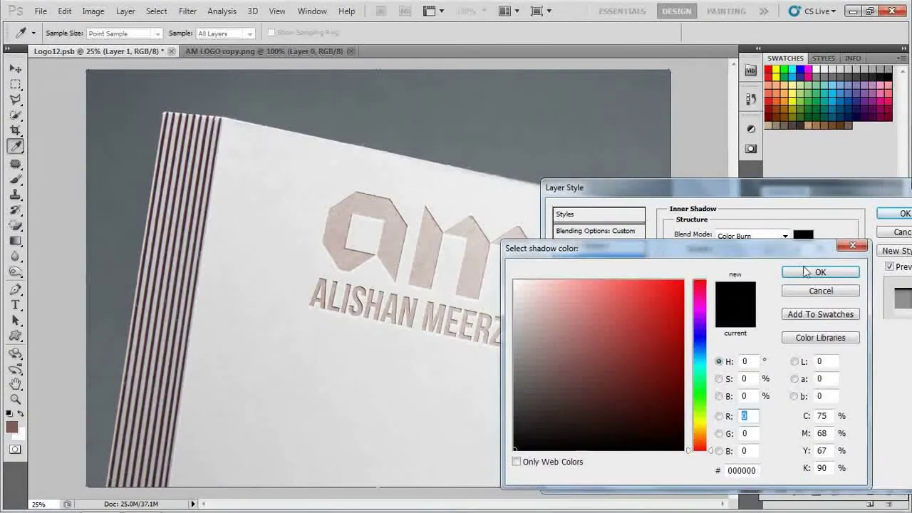
pyautogui.click(821, 273)
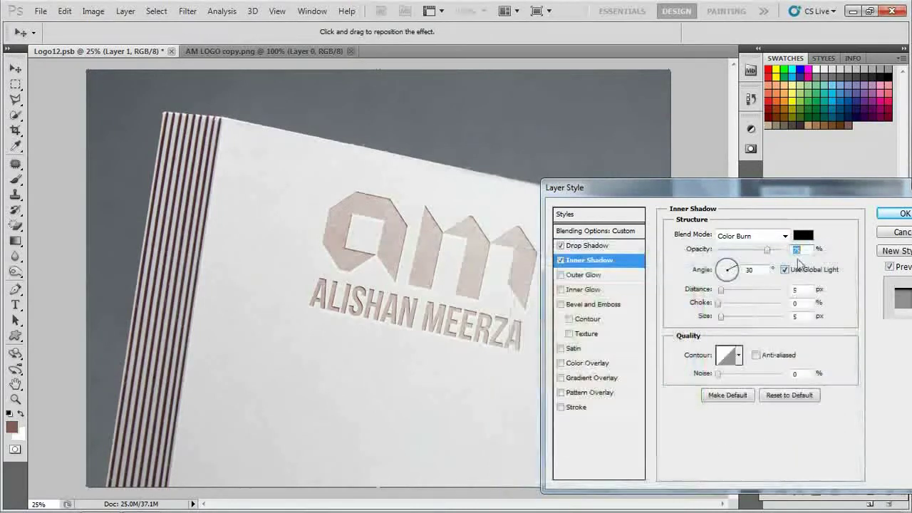
pyautogui.write('25')
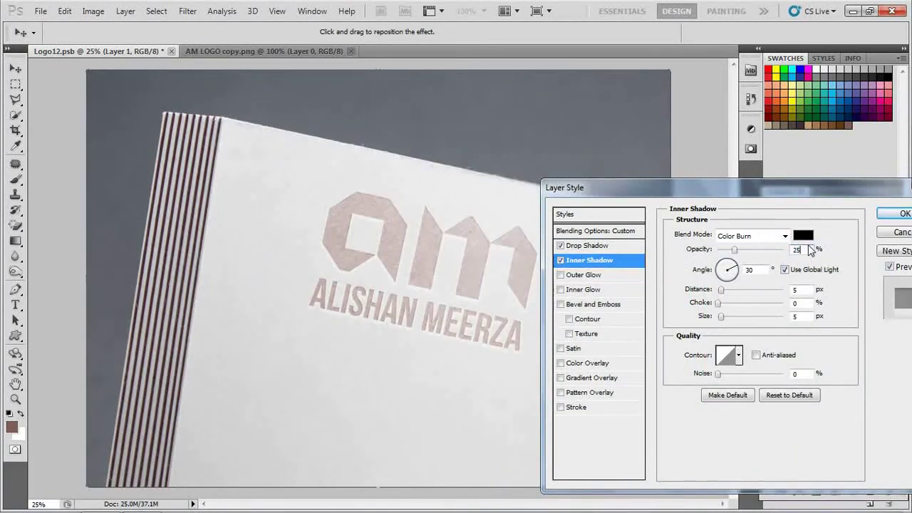
# Step: Set the inner shadow to a local 90° angle, distance 0 and size 12
pyautogui.click(785, 270)
pyautogui.moveTo(725, 267); pyautogui.dragTo(728, 265)
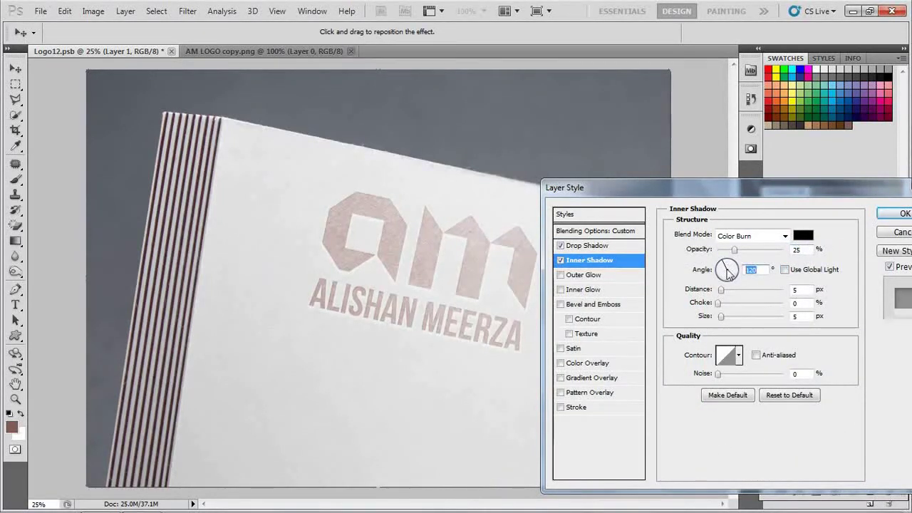
pyautogui.click(804, 290)
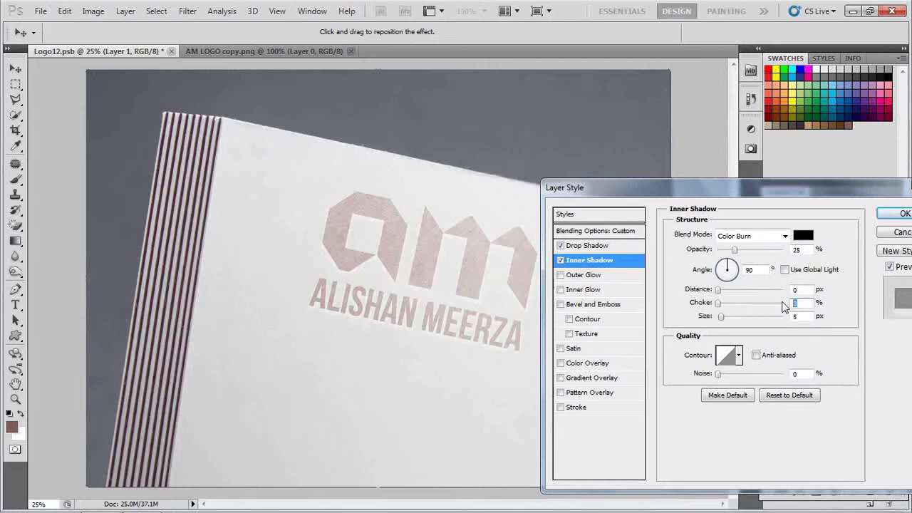
pyautogui.write('5')
pyautogui.doubleClick(793, 317)
pyautogui.write('12')
pyautogui.write('5')
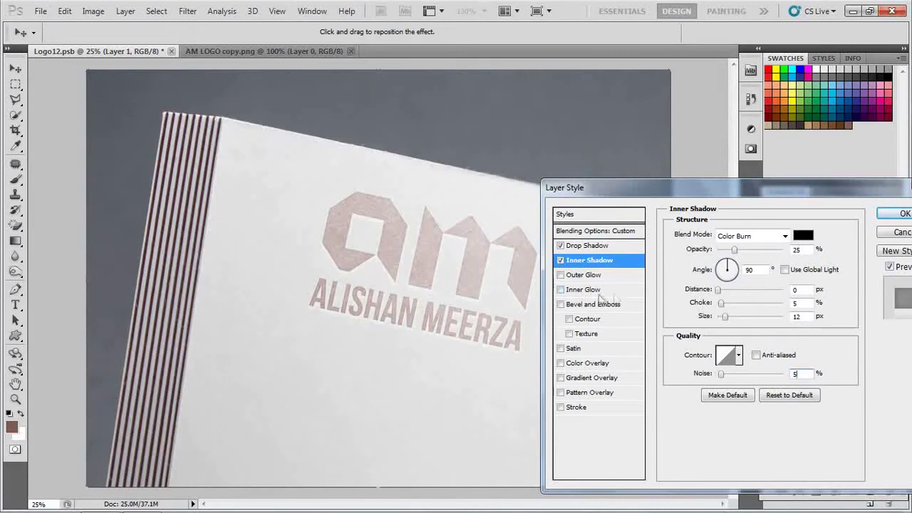
pyautogui.click(591, 304)
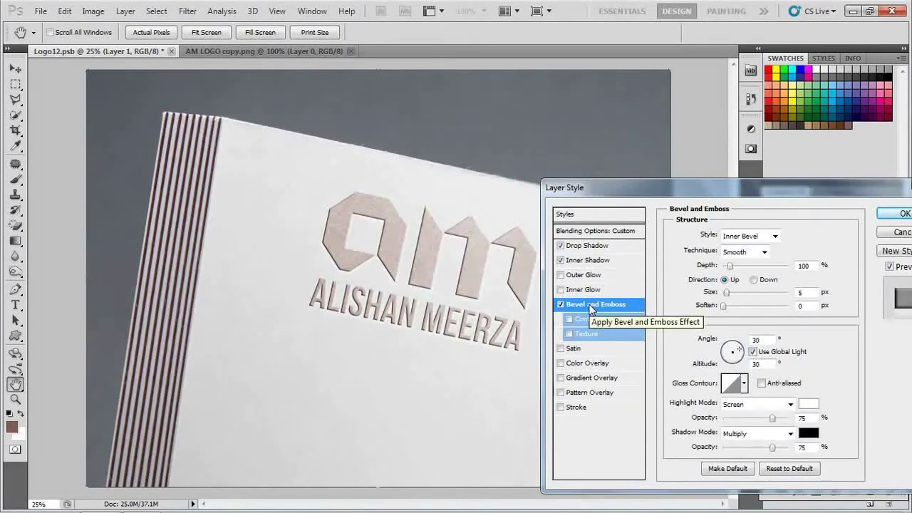
# Step: Make the bevel an Outer Bevel with size 8, soften 4 and a local 90° angle
pyautogui.click(748, 236)
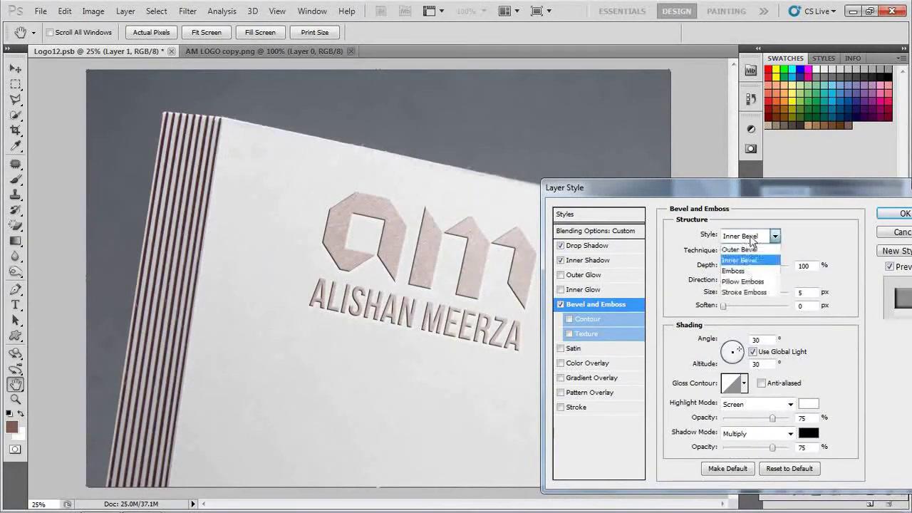
pyautogui.click(752, 250)
pyautogui.click(809, 293)
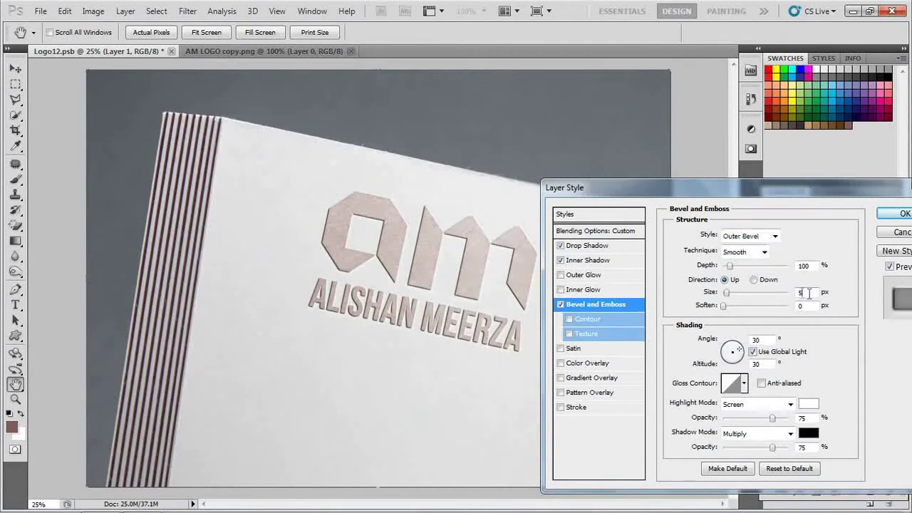
pyautogui.write('8')
pyautogui.press('Tab')
pyautogui.write('4')
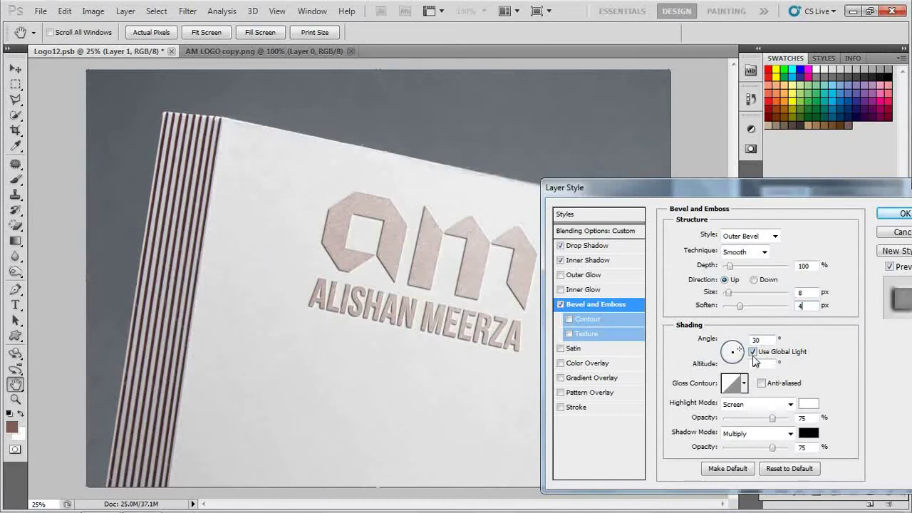
pyautogui.click(753, 353)
pyautogui.write('90')
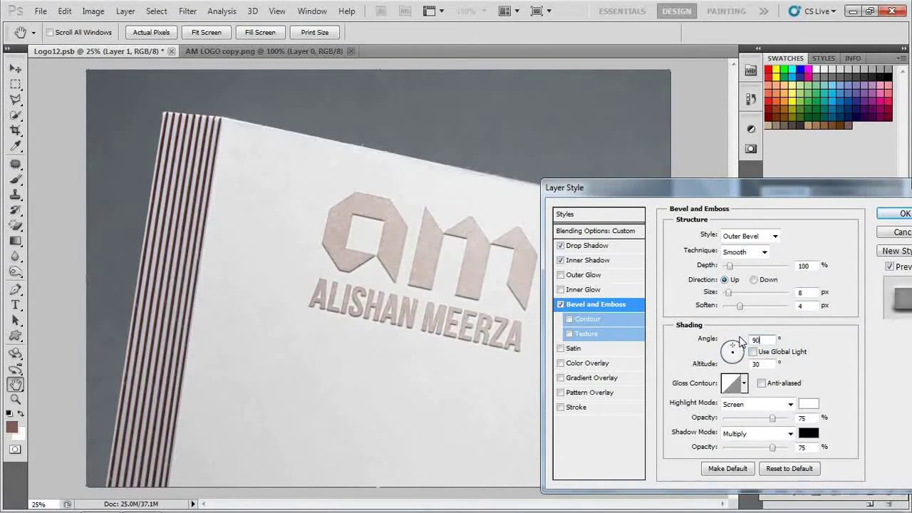
# Step: Set brown Linear Burn highlights and 0% Soft Light shadows, then apply the style
pyautogui.click(791, 404)
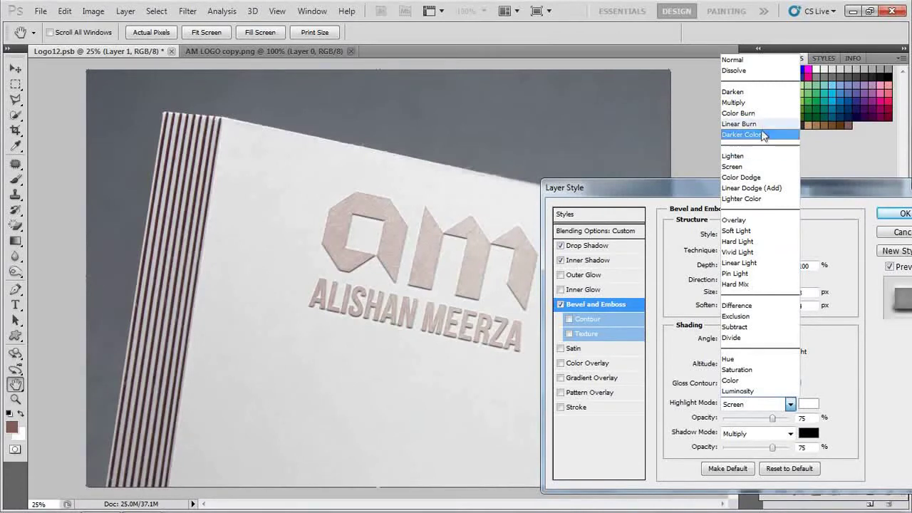
pyautogui.click(756, 125)
pyautogui.click(809, 404)
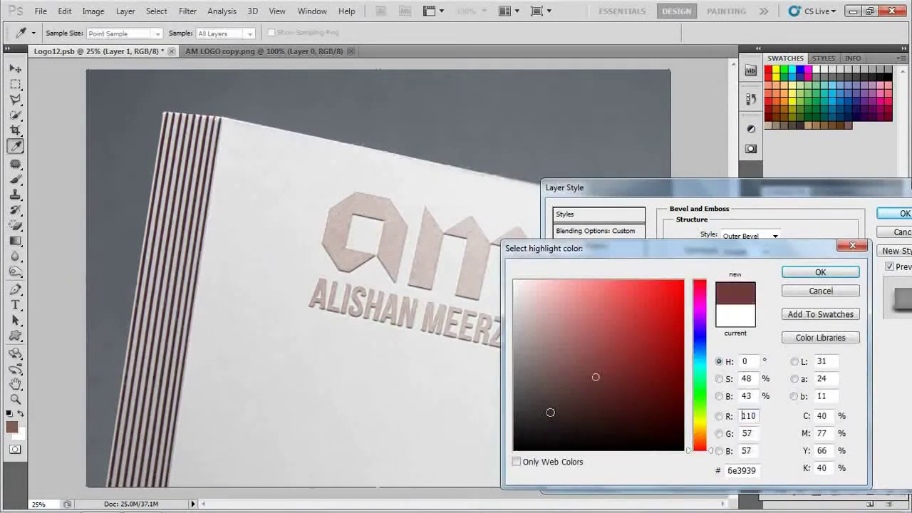
pyautogui.click(805, 272)
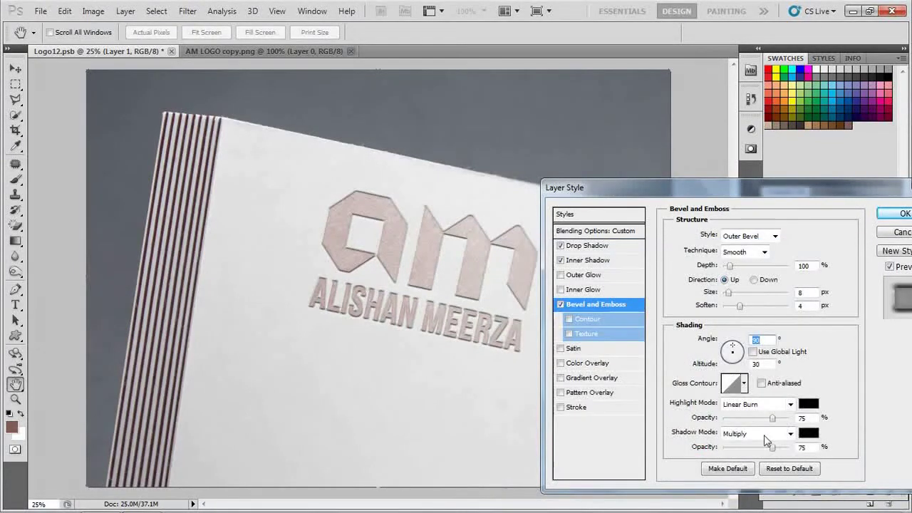
pyautogui.click(790, 434)
pyautogui.click(736, 260)
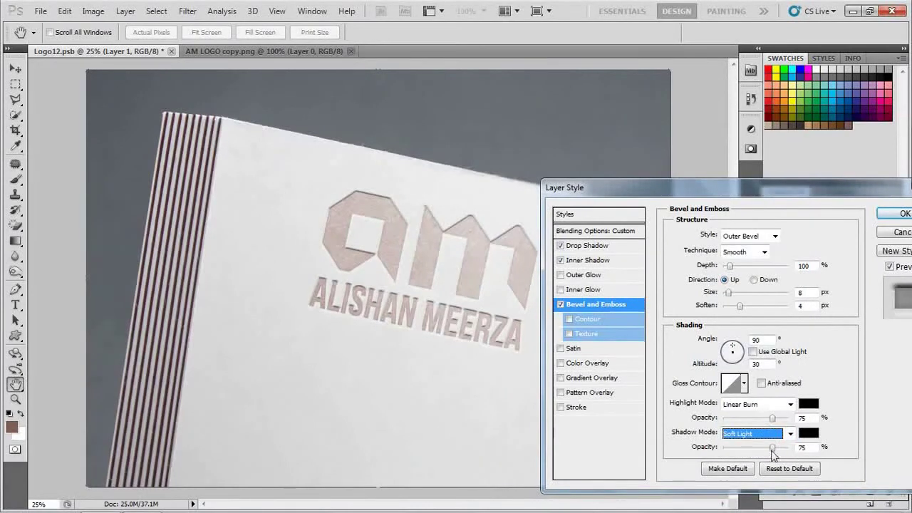
pyautogui.moveTo(772, 446); pyautogui.dragTo(654, 445)
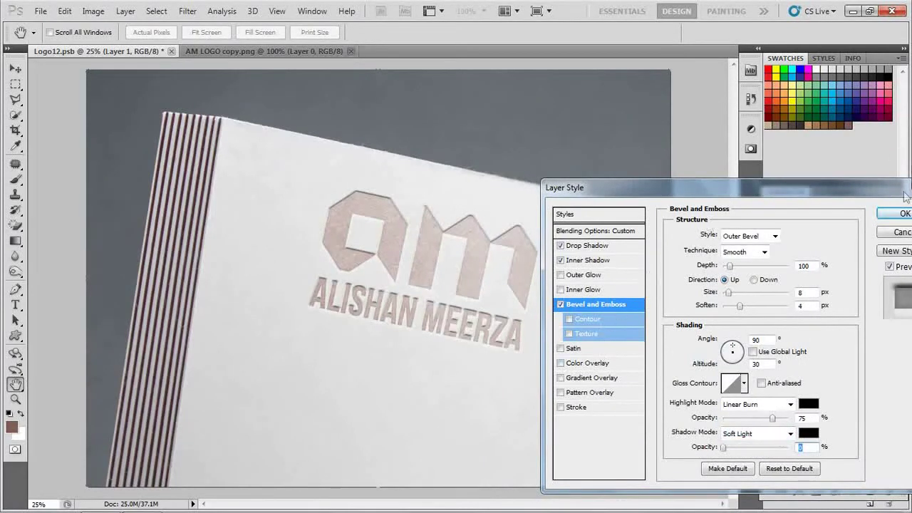
pyautogui.click(904, 214)
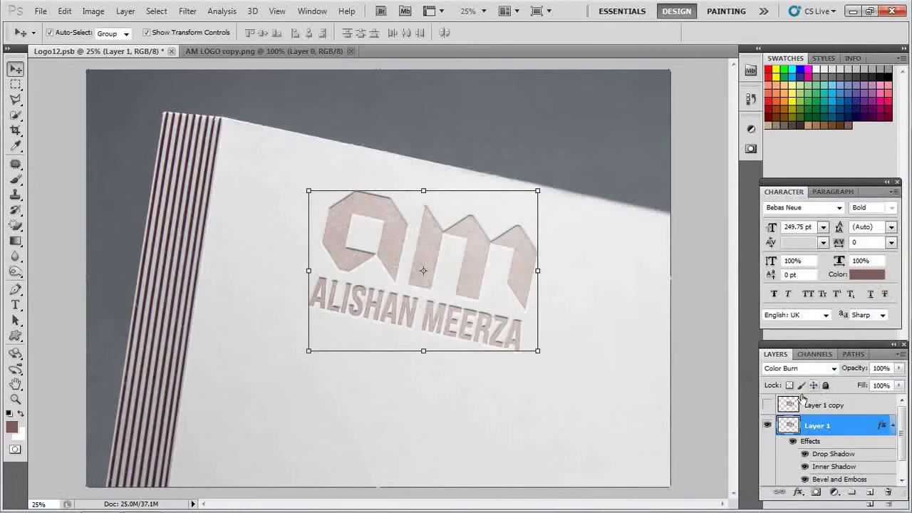
# Step: Show Layer 1 copy and give it a white Color Dodge drop shadow
pyautogui.click(768, 404)
pyautogui.click(812, 407)
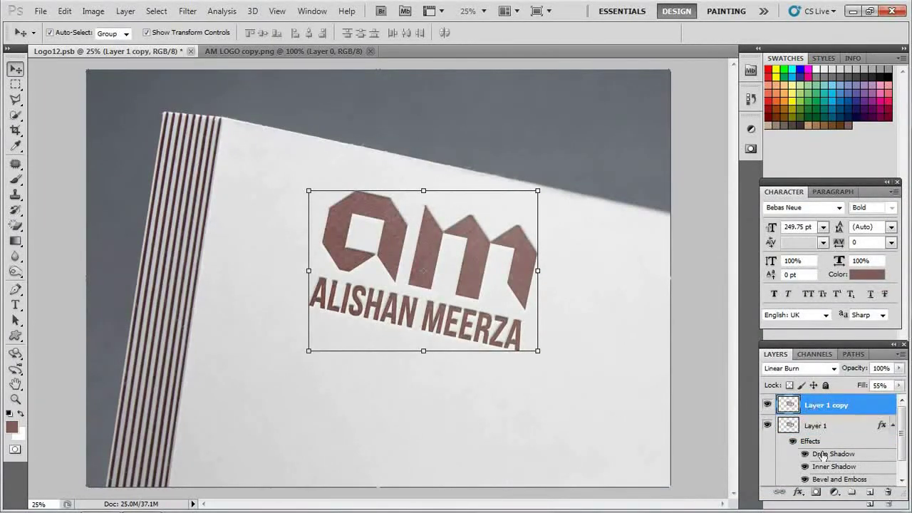
pyautogui.click(798, 494)
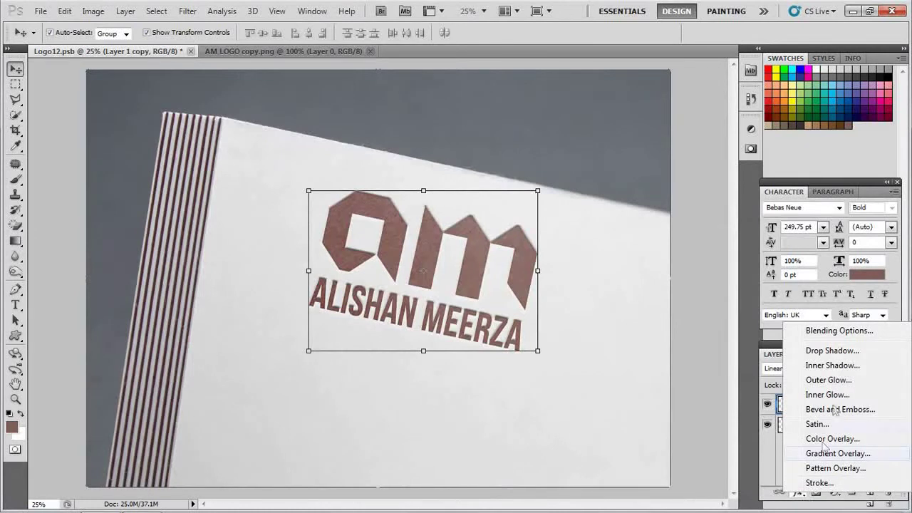
pyautogui.click(831, 350)
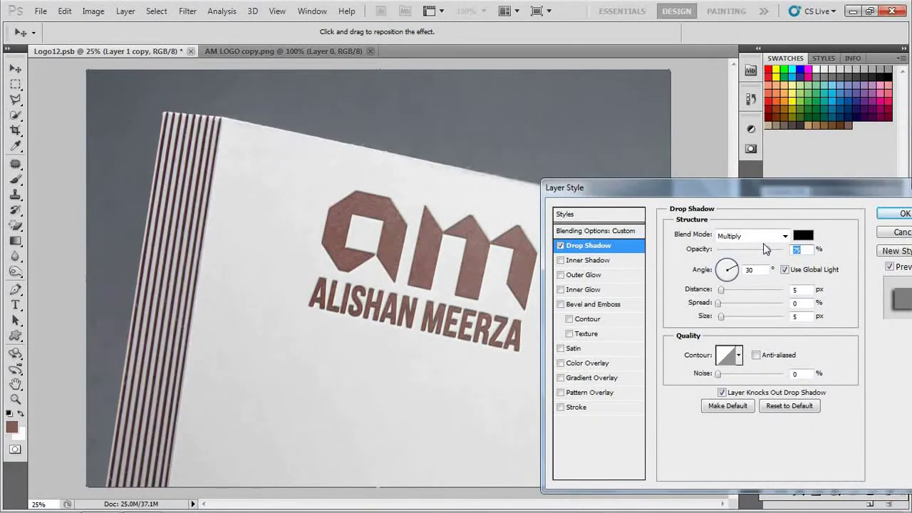
pyautogui.click(804, 236)
pyautogui.click(515, 282)
pyautogui.click(820, 271)
pyautogui.click(784, 236)
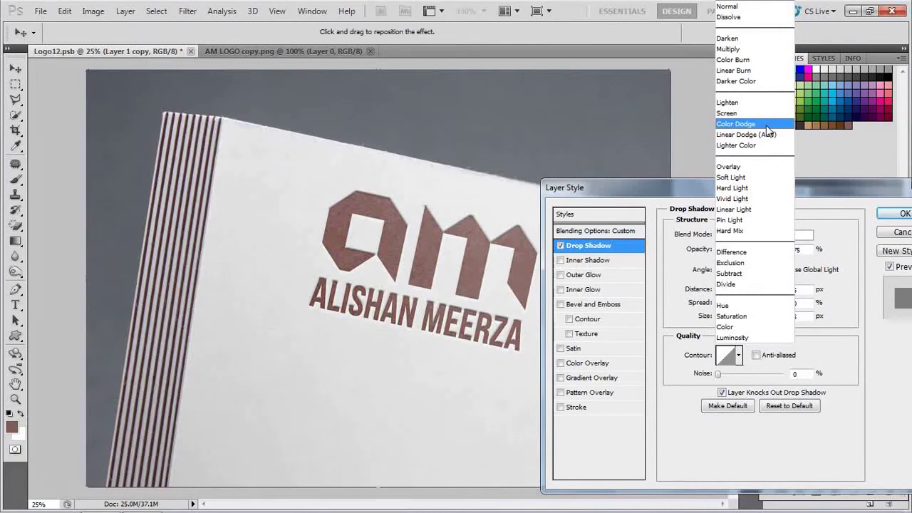
pyautogui.click(767, 125)
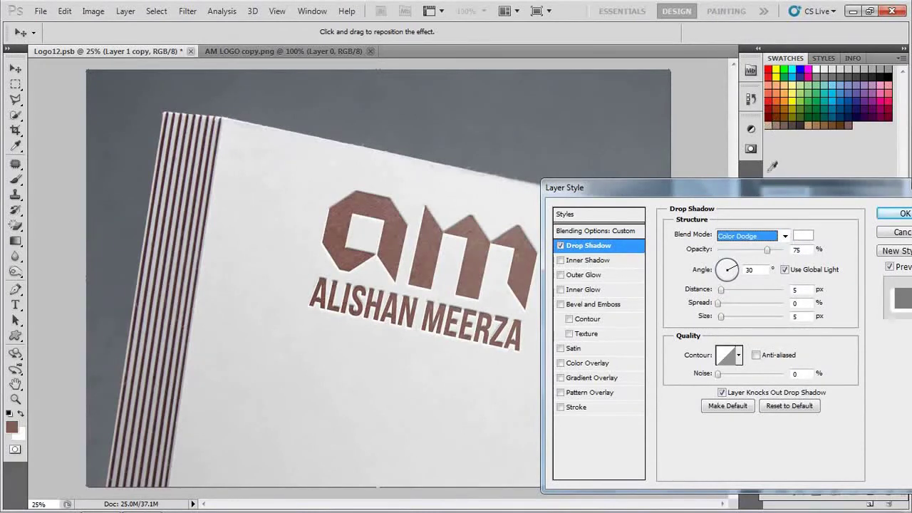
# Step: Set the drop shadow to 10% opacity, local 80° angle, distance 7, spread 4, noise 5
pyautogui.click(811, 249)
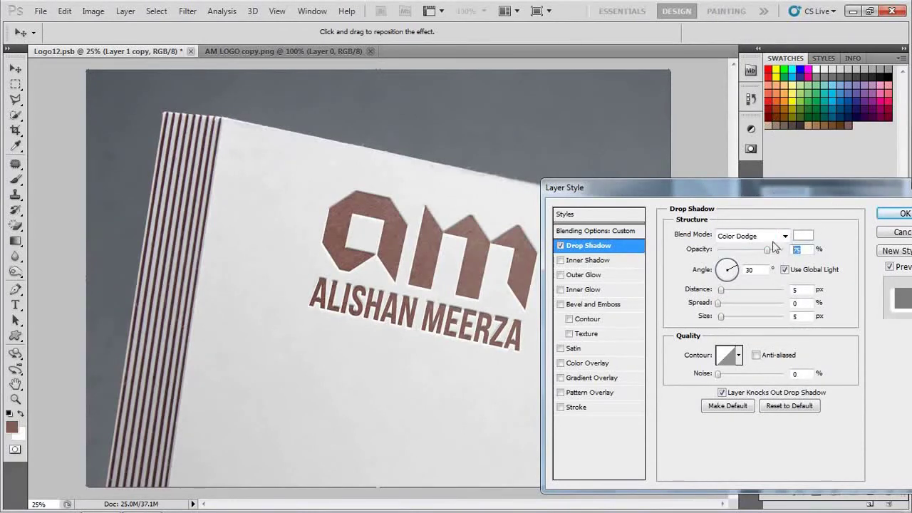
pyautogui.write('10')
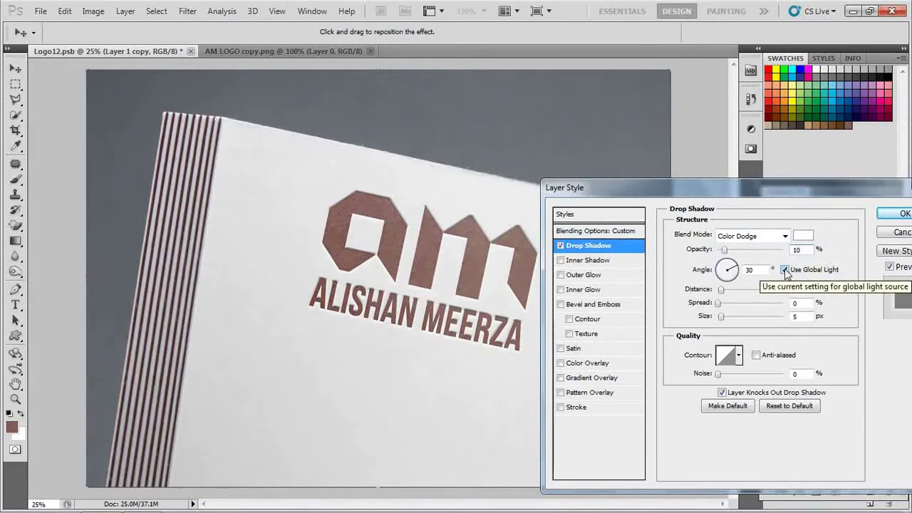
pyautogui.click(786, 270)
pyautogui.doubleClick(742, 267)
pyautogui.write('80')
pyautogui.doubleClick(795, 289)
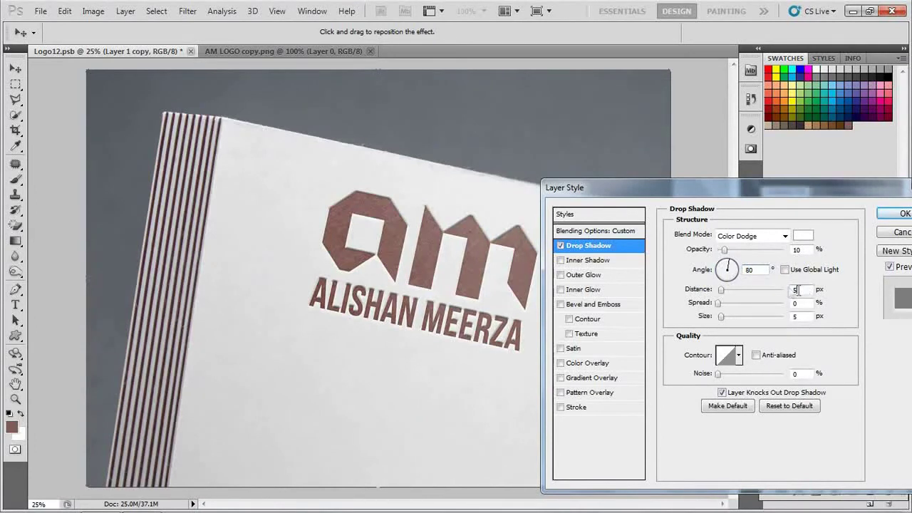
pyautogui.write('7')
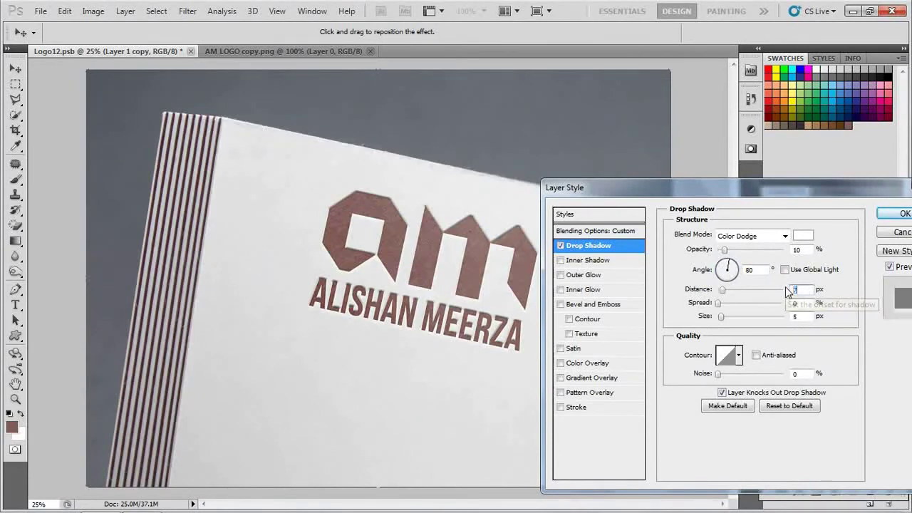
pyautogui.doubleClick(806, 303)
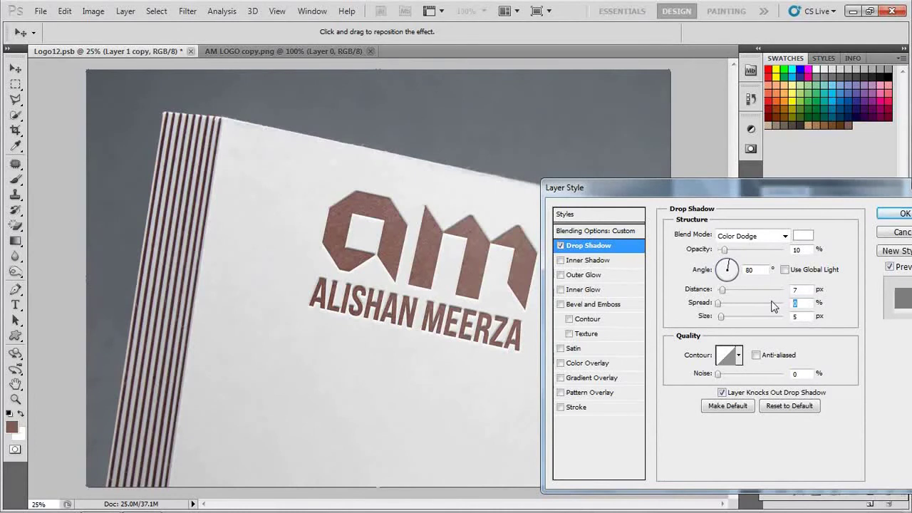
pyautogui.write('4')
pyautogui.press('Tab')
pyautogui.write('12')
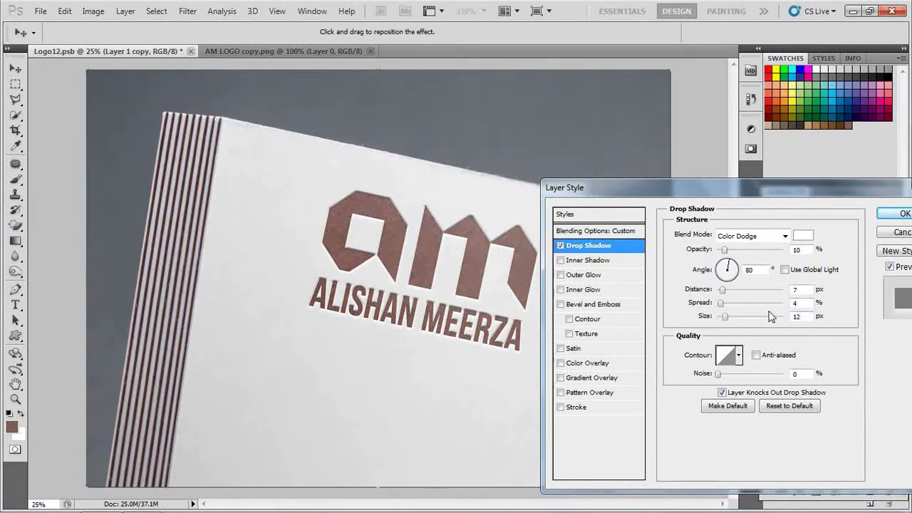
pyautogui.doubleClick(799, 374)
pyautogui.write('5')
pyautogui.click(601, 264)
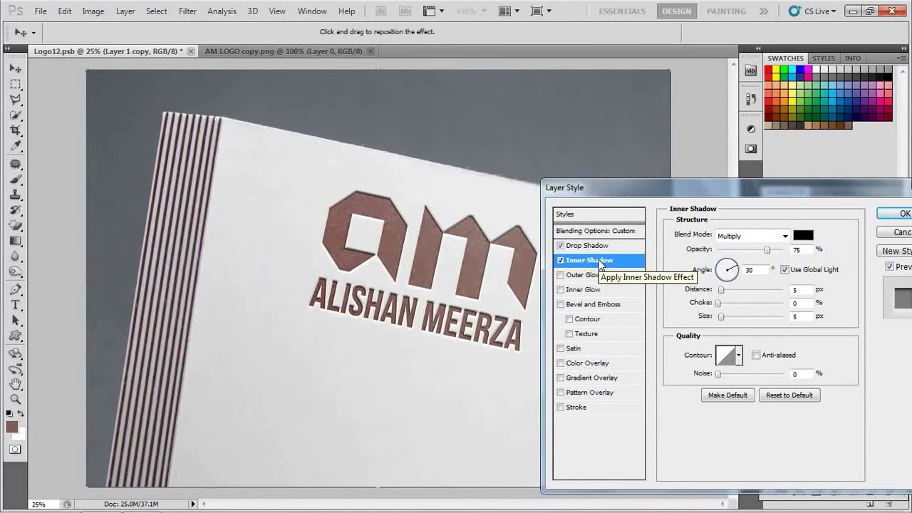
# Step: Set the copy's inner shadow to Color Burn, 35% opacity, distance 3, size 6, then enable Bevel and Emboss
pyautogui.click(761, 236)
pyautogui.click(761, 61)
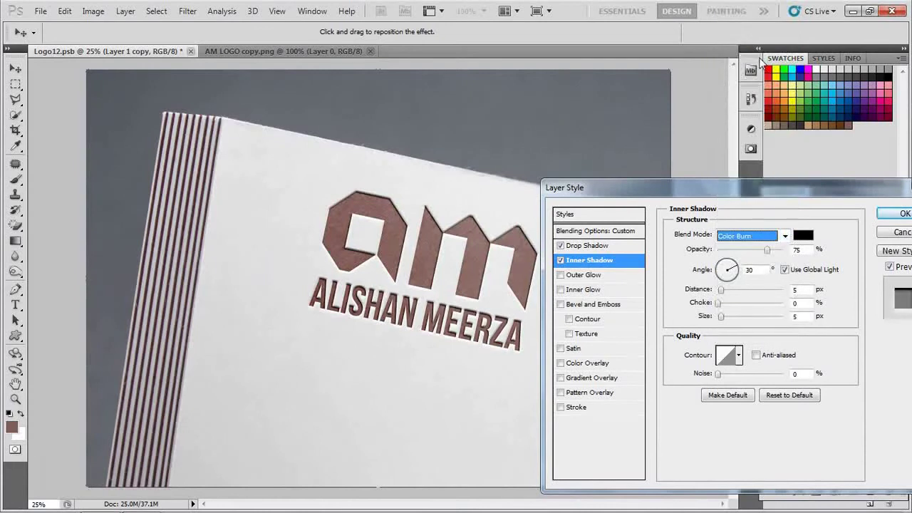
pyautogui.press('Tab')
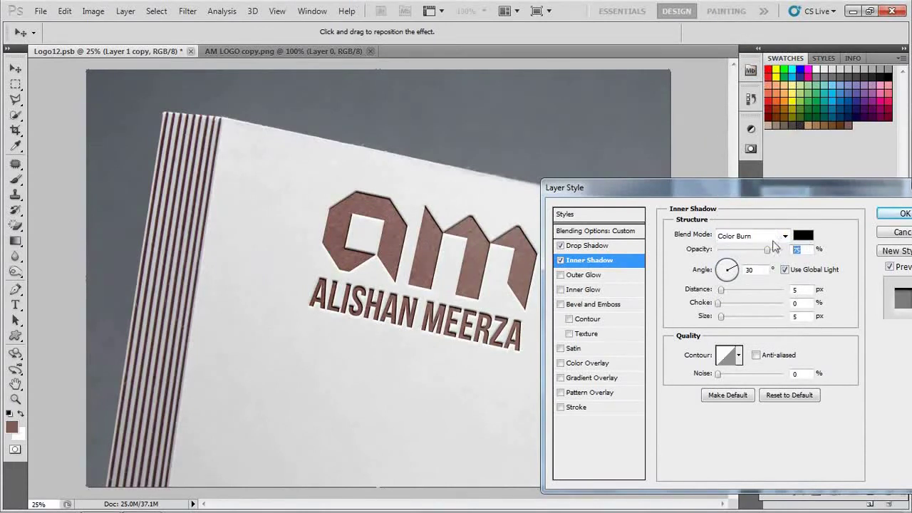
pyautogui.write('35')
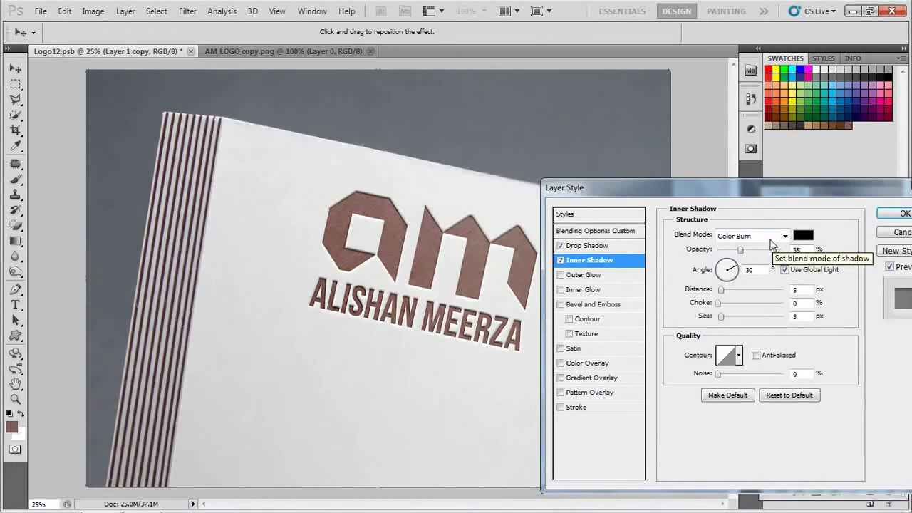
pyautogui.doubleClick(792, 289)
pyautogui.write('3')
pyautogui.doubleClick(792, 316)
pyautogui.write('6')
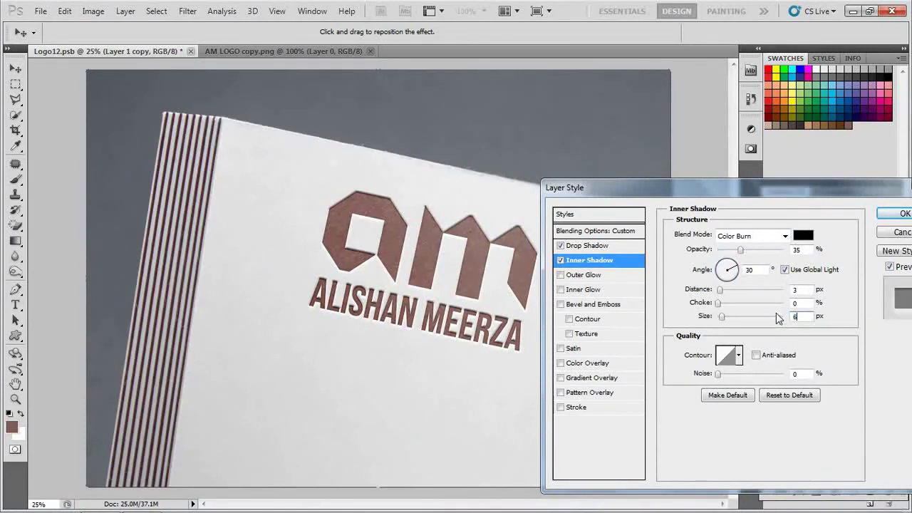
pyautogui.doubleClick(796, 374)
pyautogui.write('5')
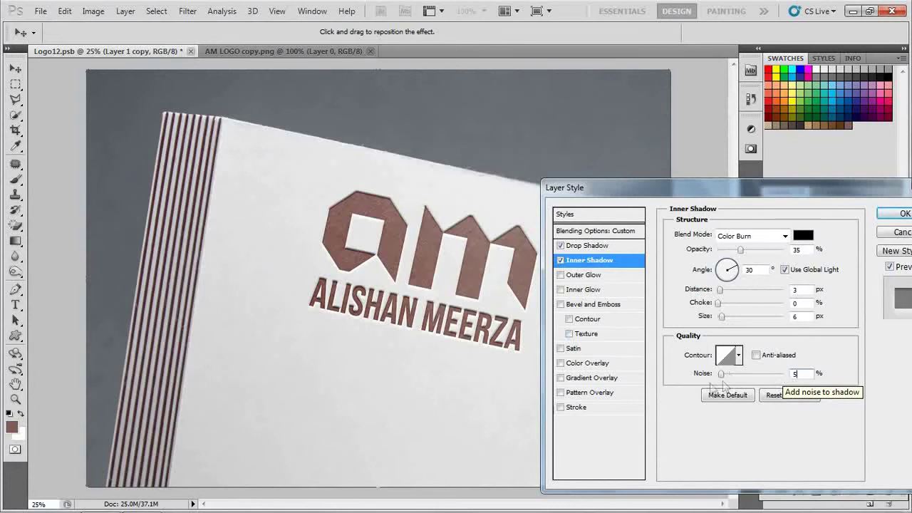
pyautogui.click(606, 306)
pyautogui.click(738, 238)
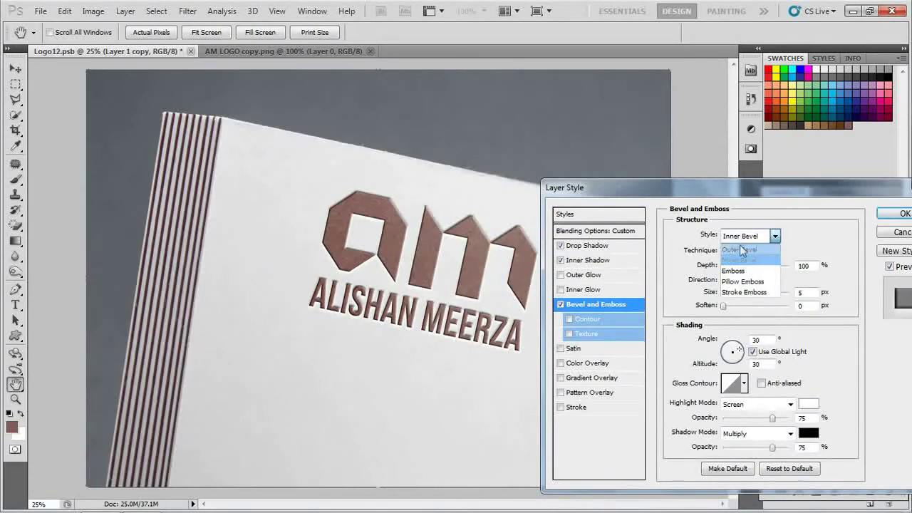
# Step: Make it an Outer Bevel with size 12, soften 15, and its own 80° angle
pyautogui.click(740, 235)
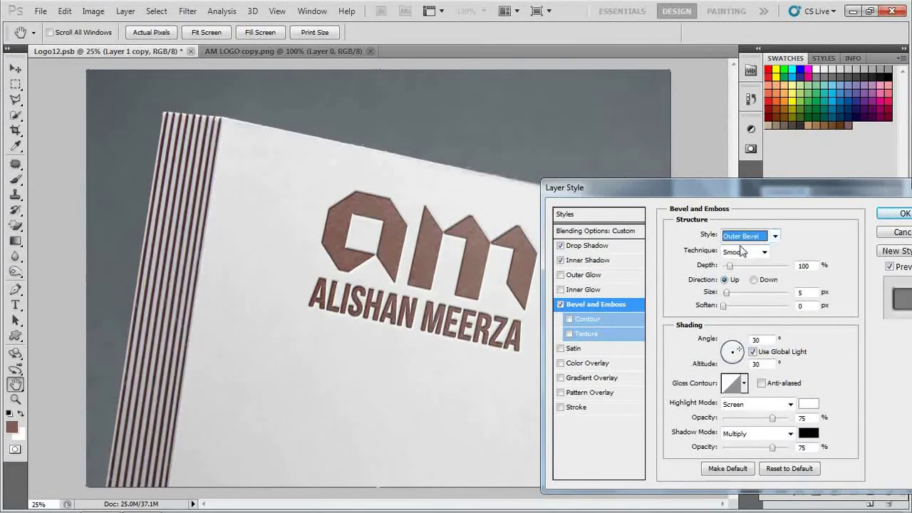
pyautogui.doubleClick(802, 292)
pyautogui.write('12')
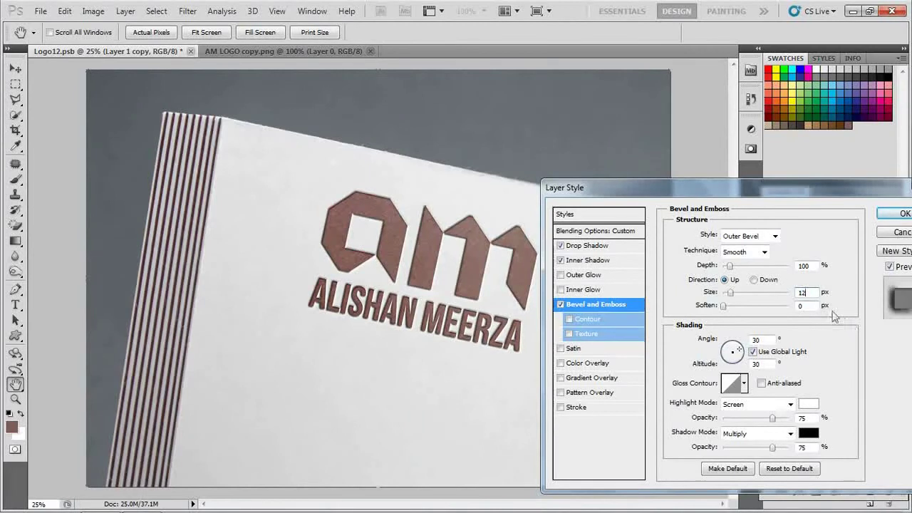
pyautogui.doubleClick(801, 306)
pyautogui.write('15')
pyautogui.click(753, 353)
pyautogui.doubleClick(765, 339)
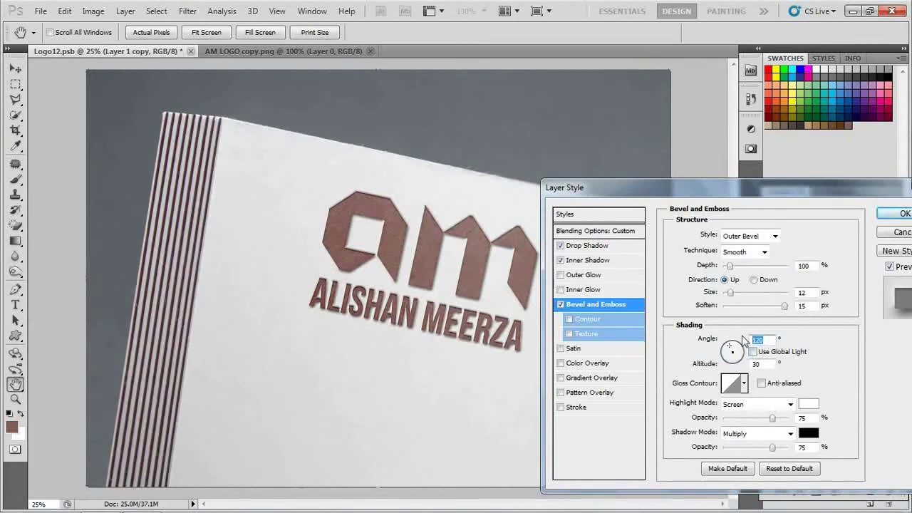
pyautogui.write('80')
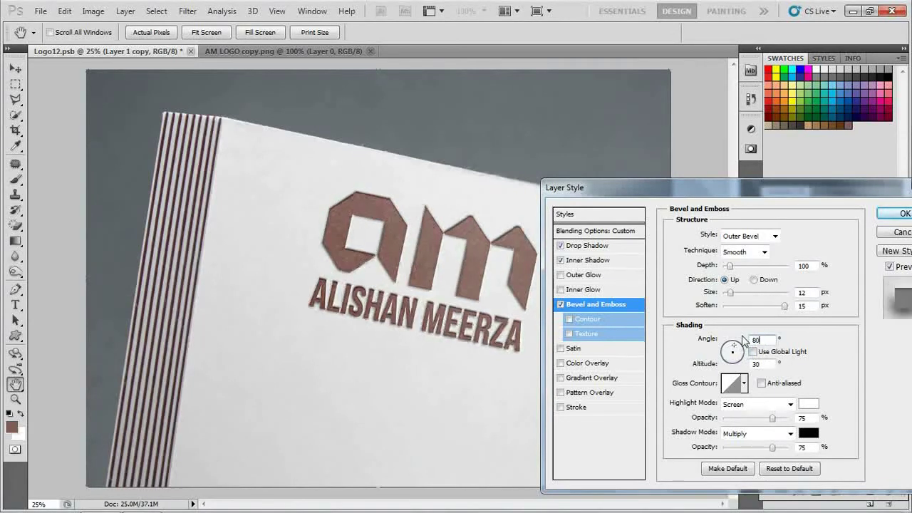
# Step: Set the bevel highlight to black in Linear Burn mode at 45% opacity
pyautogui.click(762, 384)
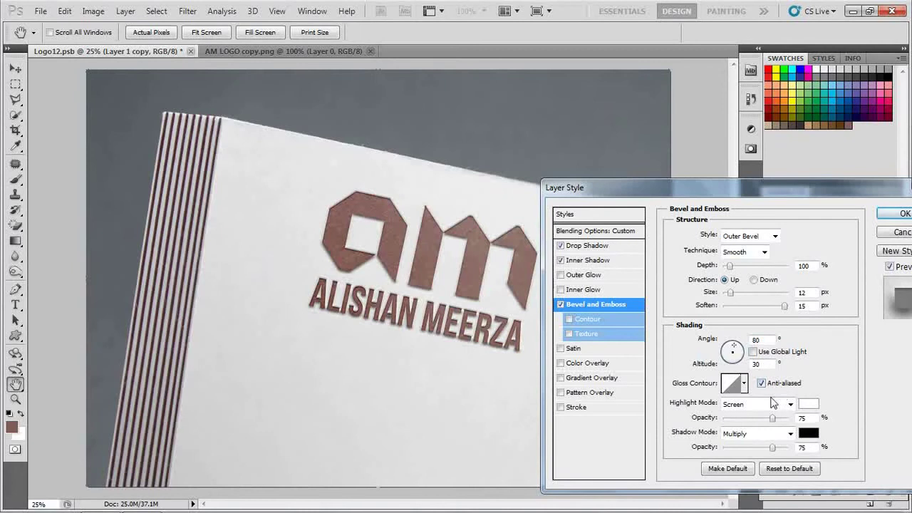
pyautogui.click(809, 404)
pyautogui.moveTo(621, 393); pyautogui.dragTo(514, 451)
pyautogui.click(820, 272)
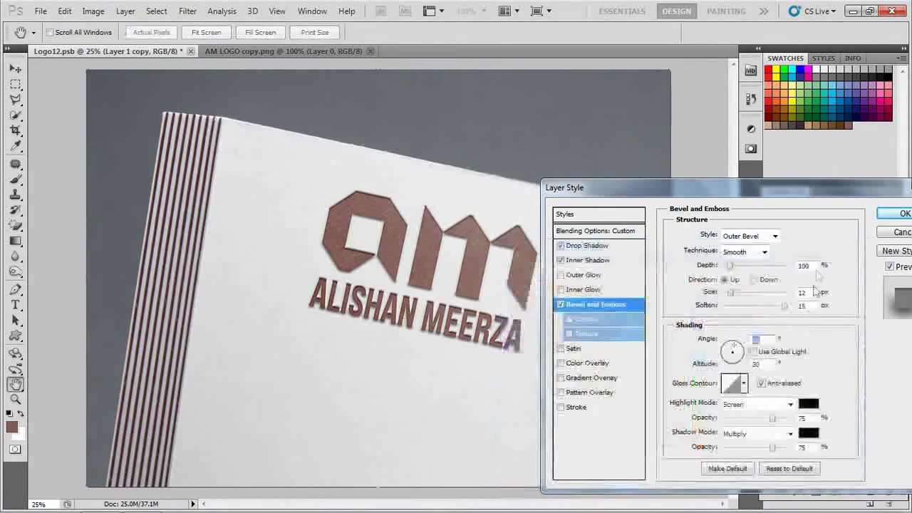
pyautogui.click(753, 403)
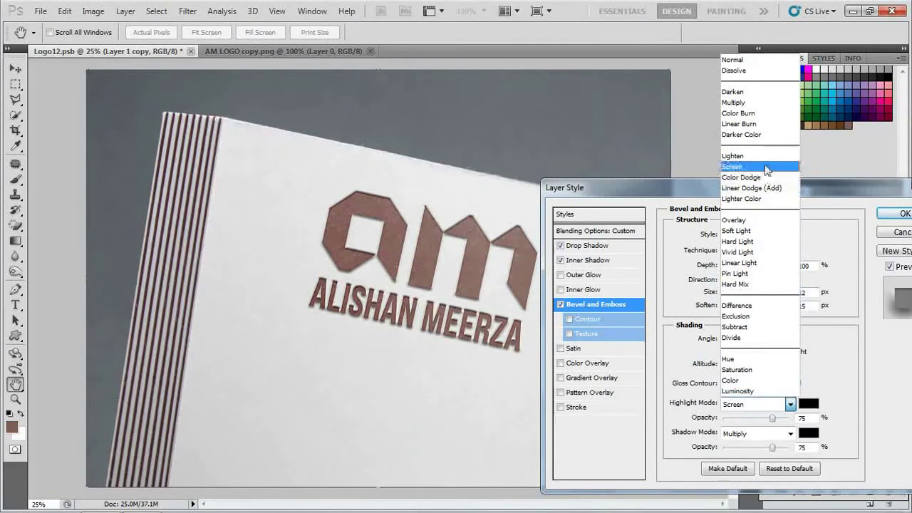
pyautogui.click(768, 124)
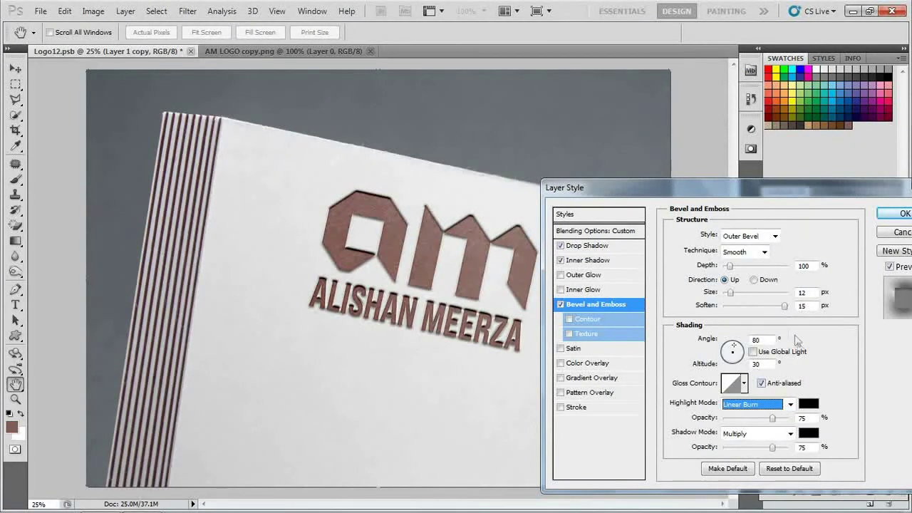
pyautogui.click(803, 417)
pyautogui.write('45')
# Step: Set the bevel shadow to Soft Light at 0%, turn off anti-aliasing, and apply the style
pyautogui.click(791, 435)
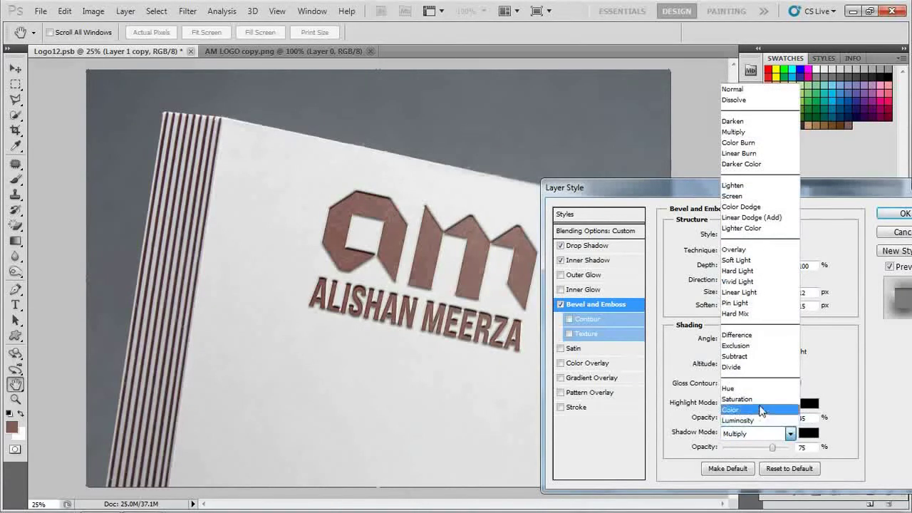
pyautogui.click(769, 267)
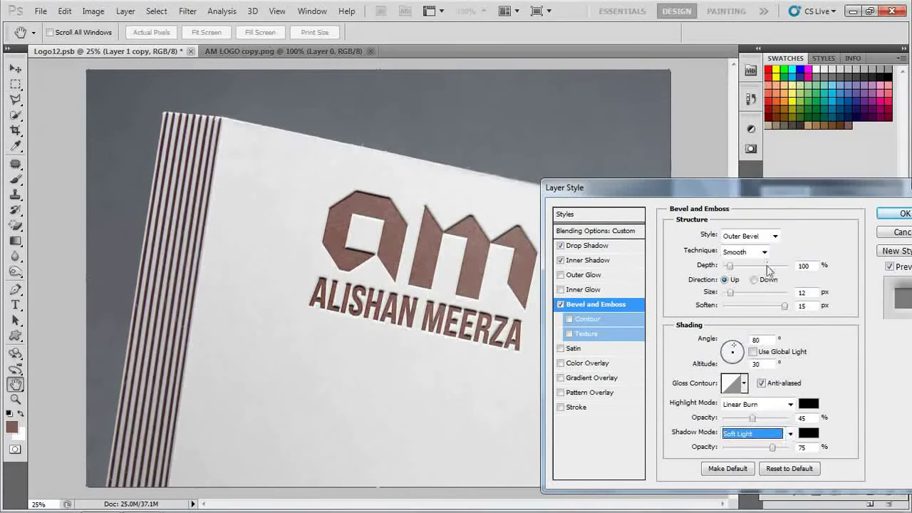
pyautogui.moveTo(772, 447); pyautogui.dragTo(661, 443)
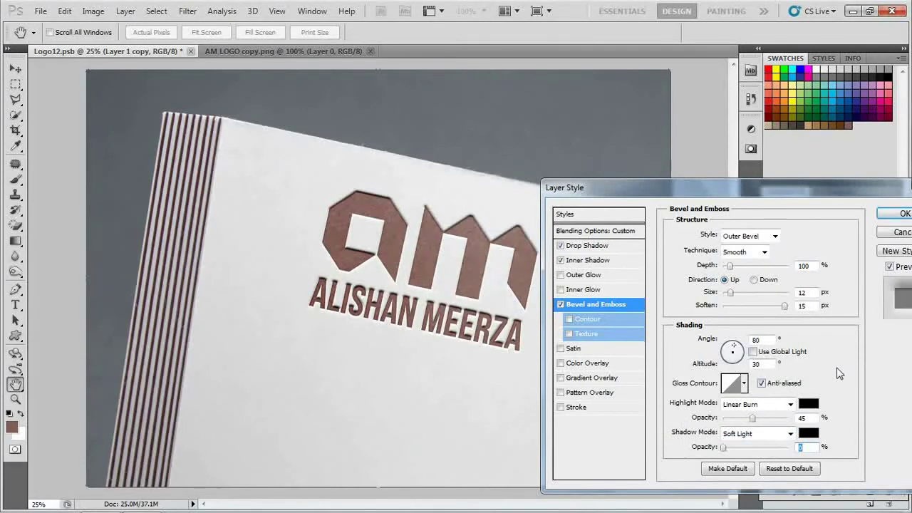
pyautogui.click(761, 383)
pyautogui.click(903, 215)
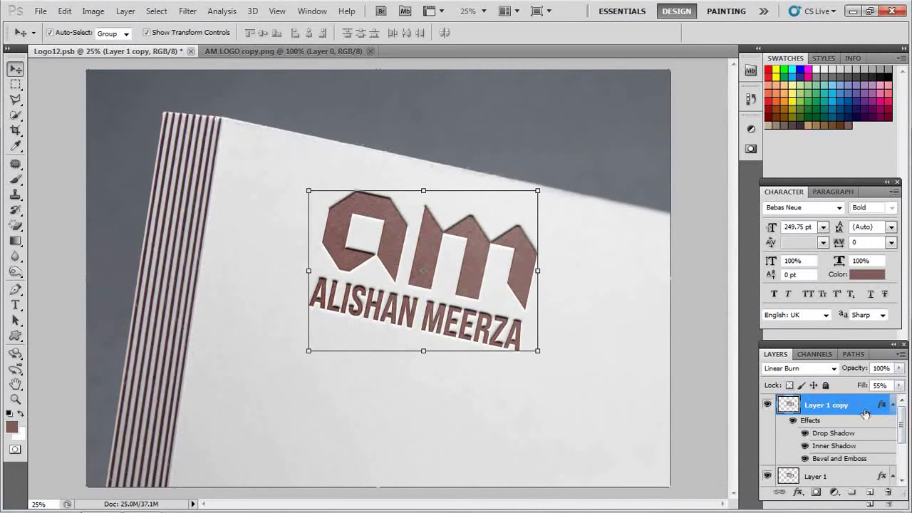
# Step: Reopen Layer 1's Bevel and Emboss, try direction Down, revert to Up, and confirm
pyautogui.click(827, 477)
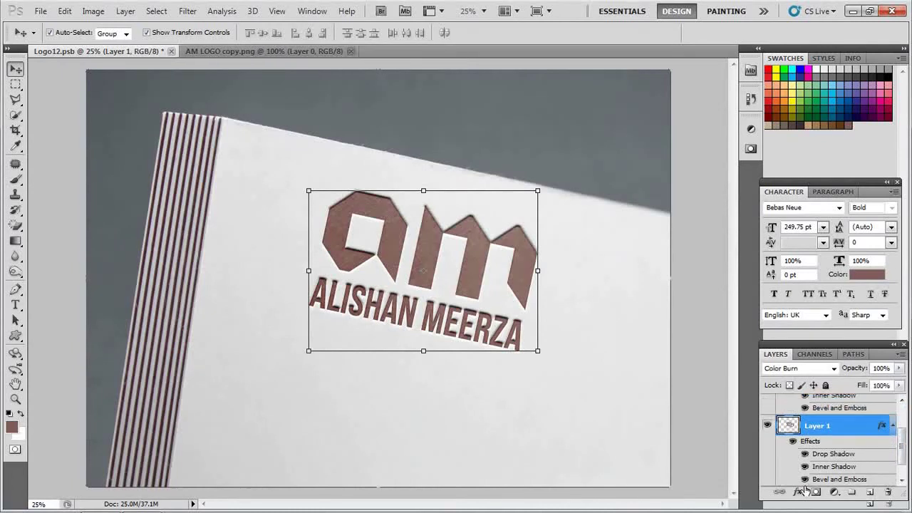
pyautogui.click(798, 493)
pyautogui.click(820, 408)
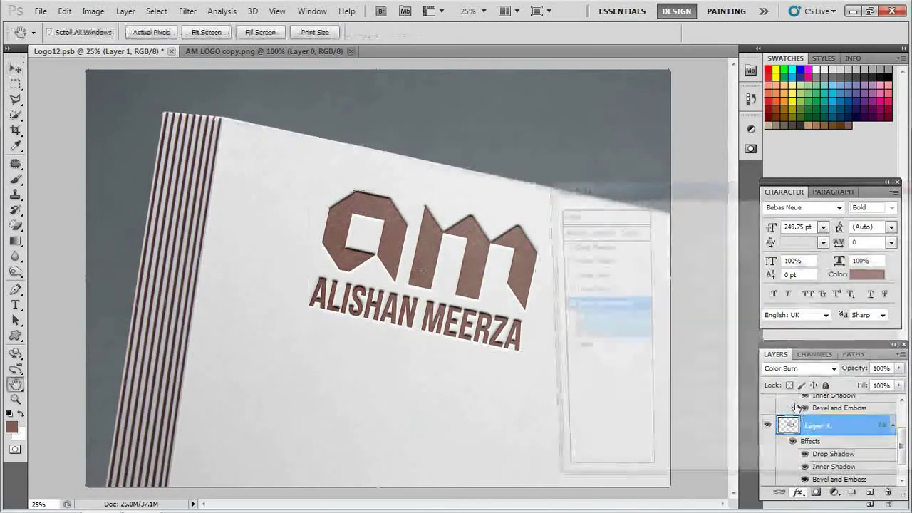
pyautogui.click(762, 385)
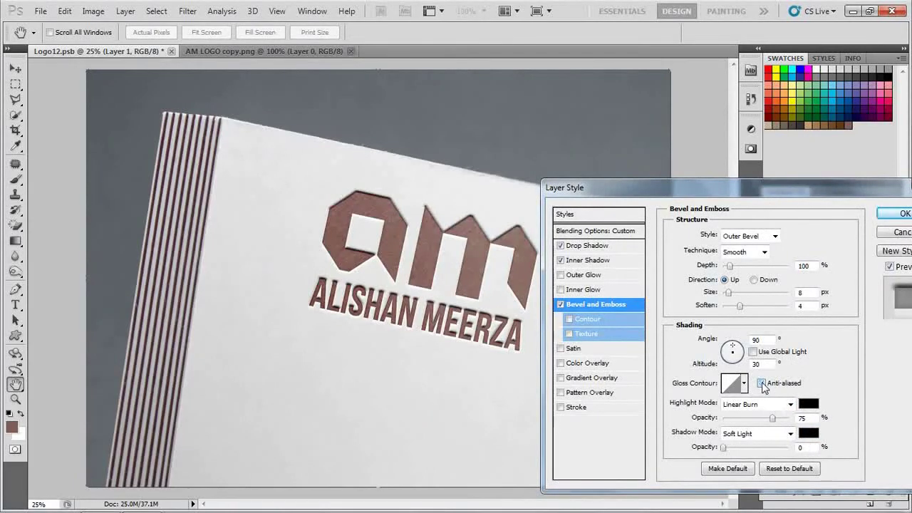
pyautogui.click(754, 281)
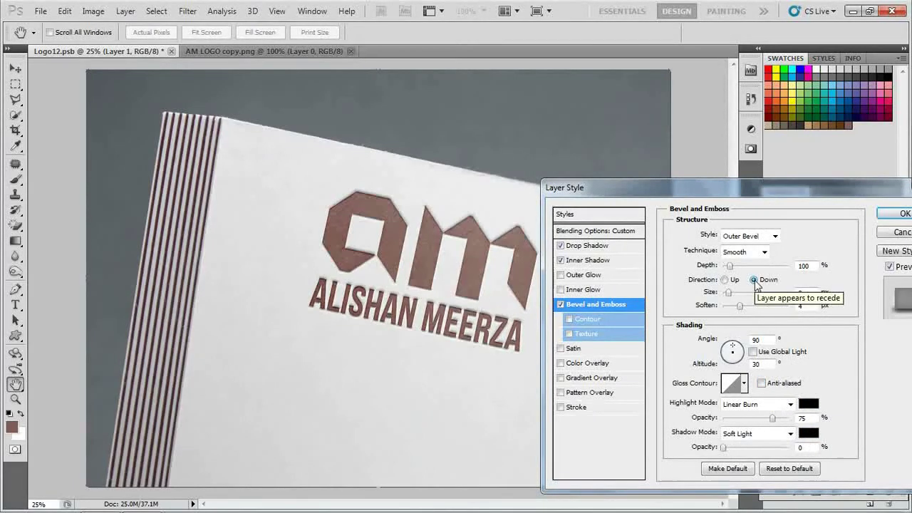
pyautogui.click(724, 280)
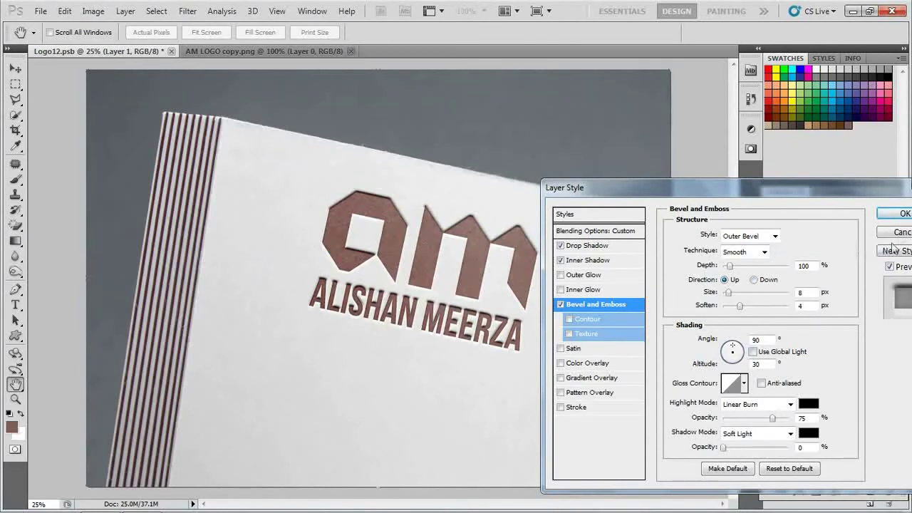
pyautogui.click(904, 214)
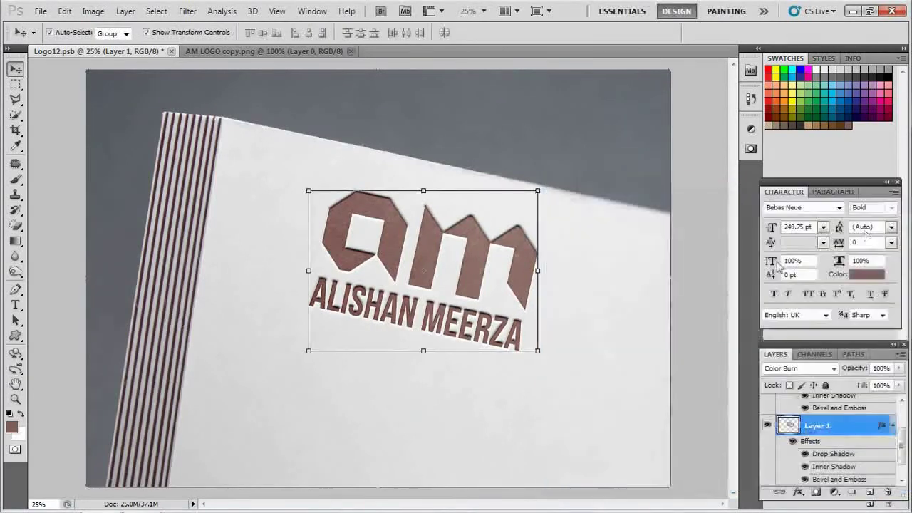
pyautogui.click(648, 325)
pyautogui.hotkey('ctrl', '+')
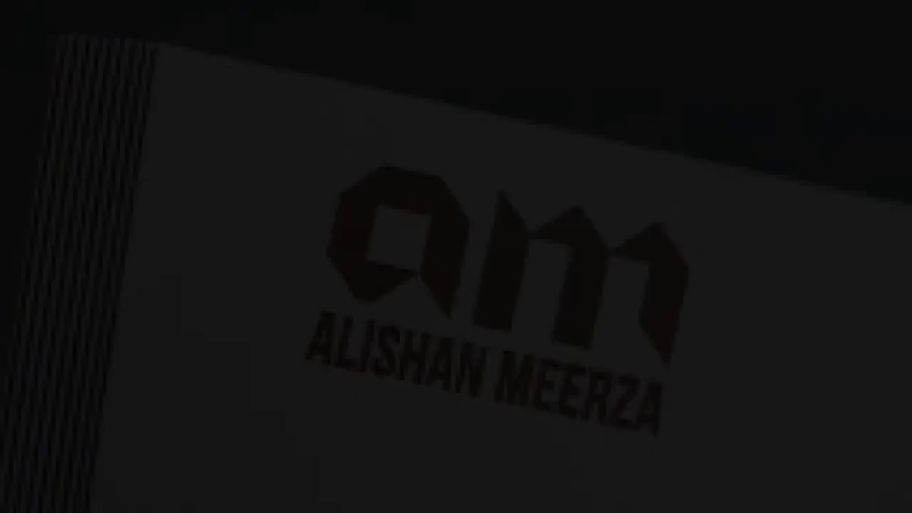